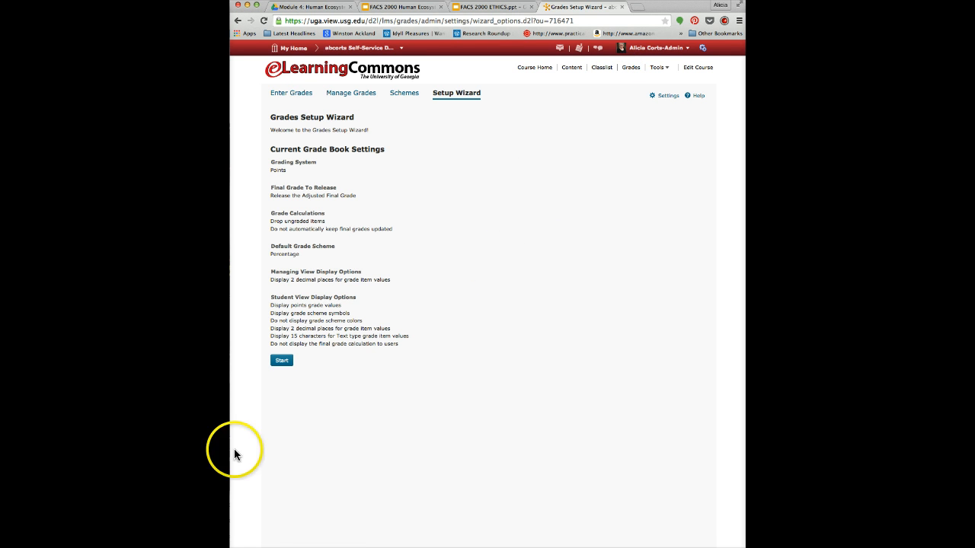
- Start the grades setup and choose Weighted as the grading system
click(281, 362)
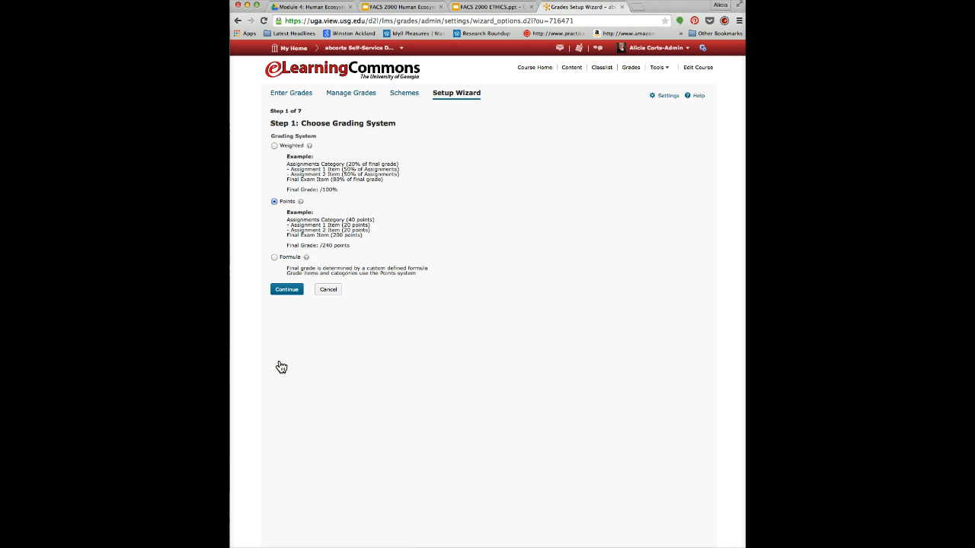
click(274, 145)
click(285, 293)
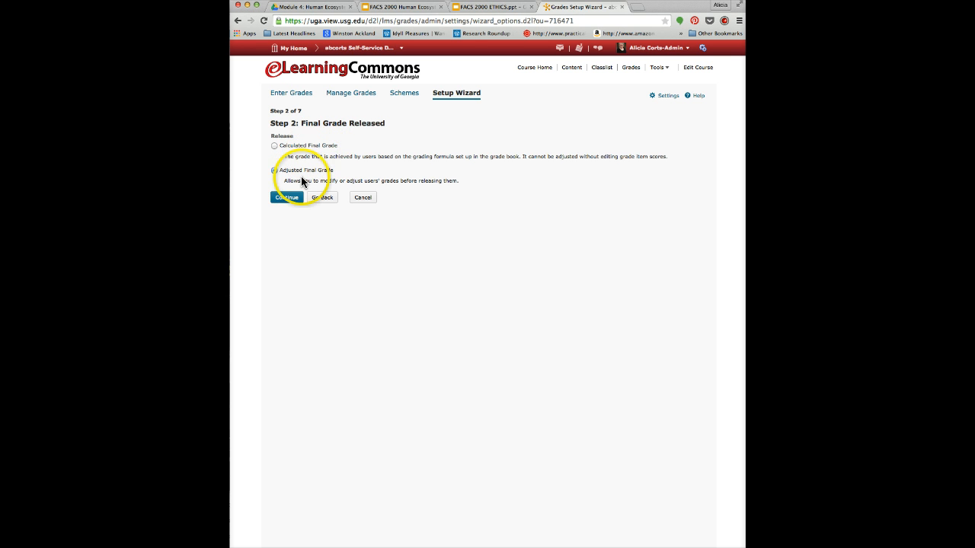
- Keep Adjusted Final Grade as the released final grade and proceed to the grade calculations
click(290, 201)
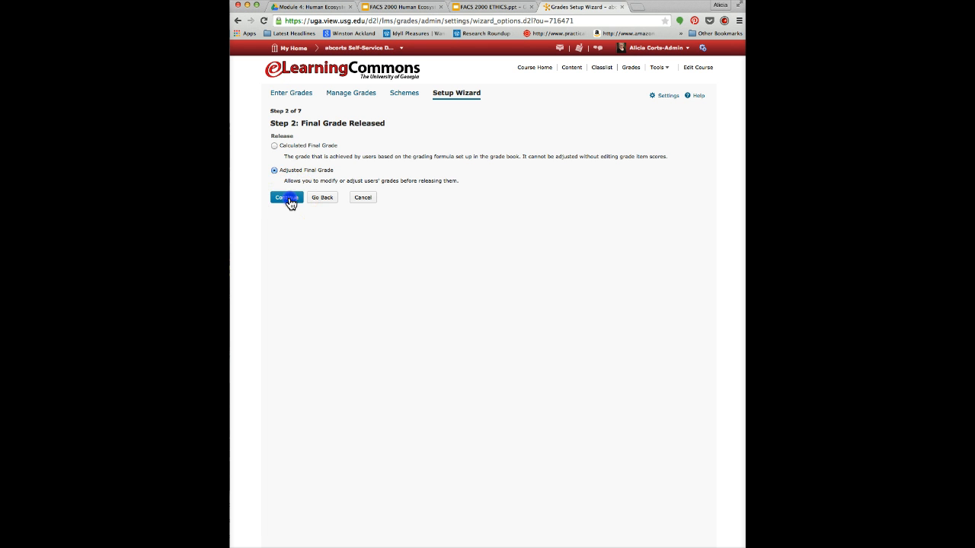
drag(289, 201, 336, 174)
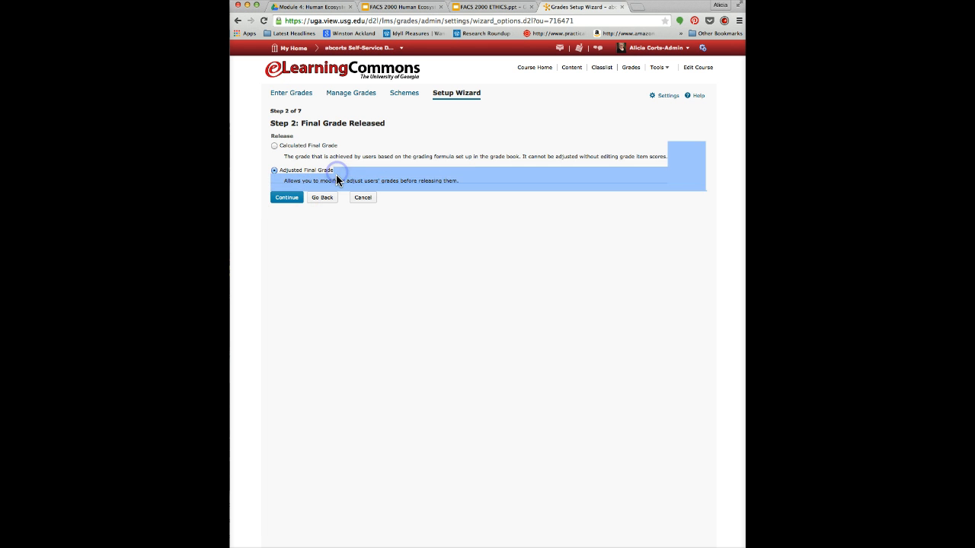
click(336, 174)
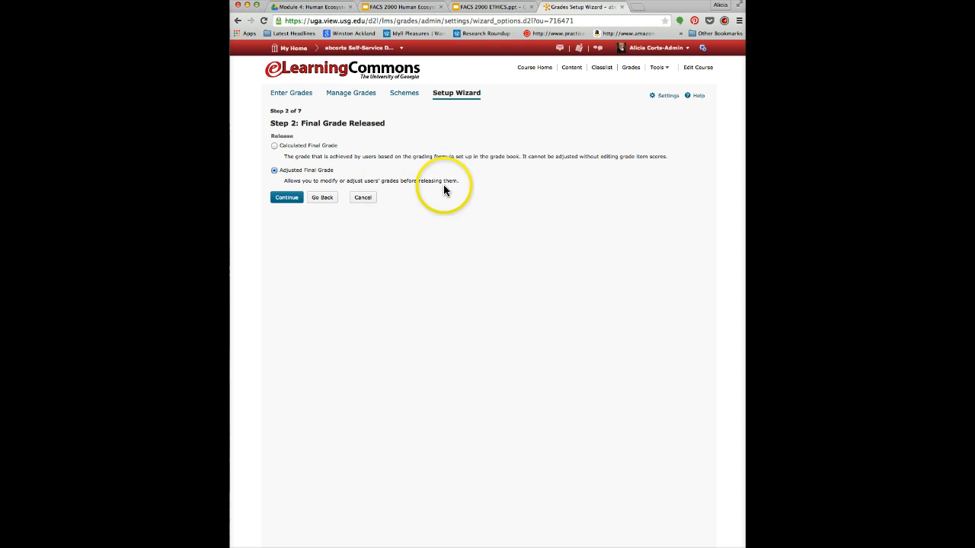
click(296, 202)
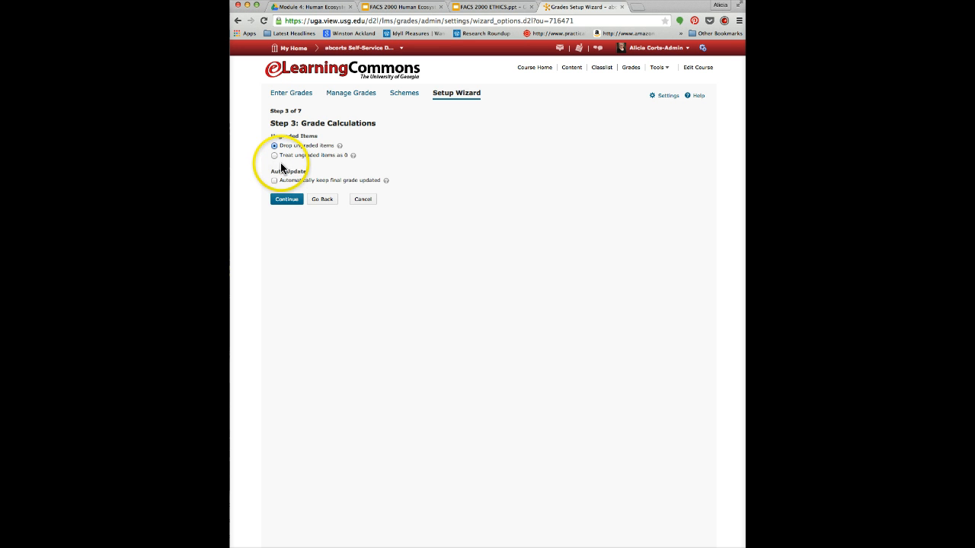
- Set the grade calculations to treat ungraded items as 0 and proceed to the default grade scheme
click(274, 155)
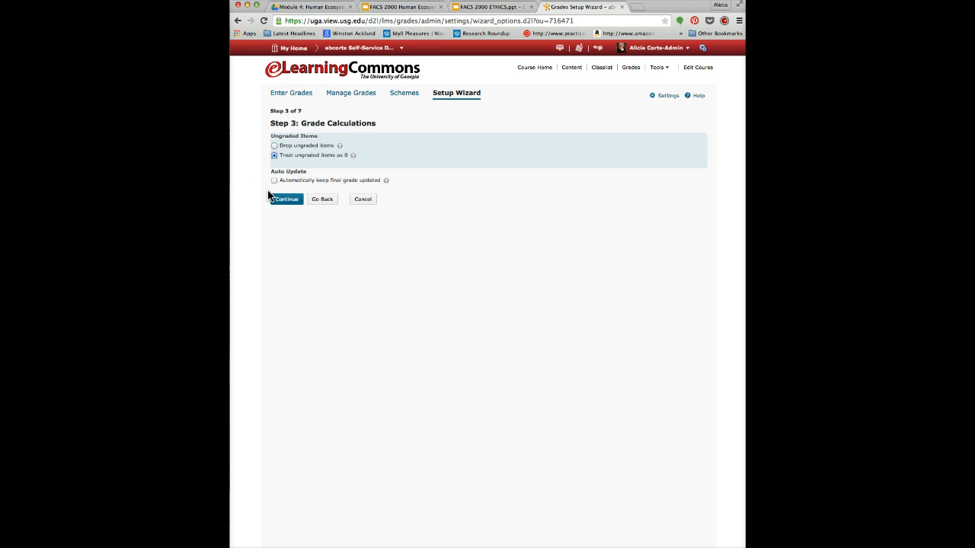
click(273, 182)
click(280, 201)
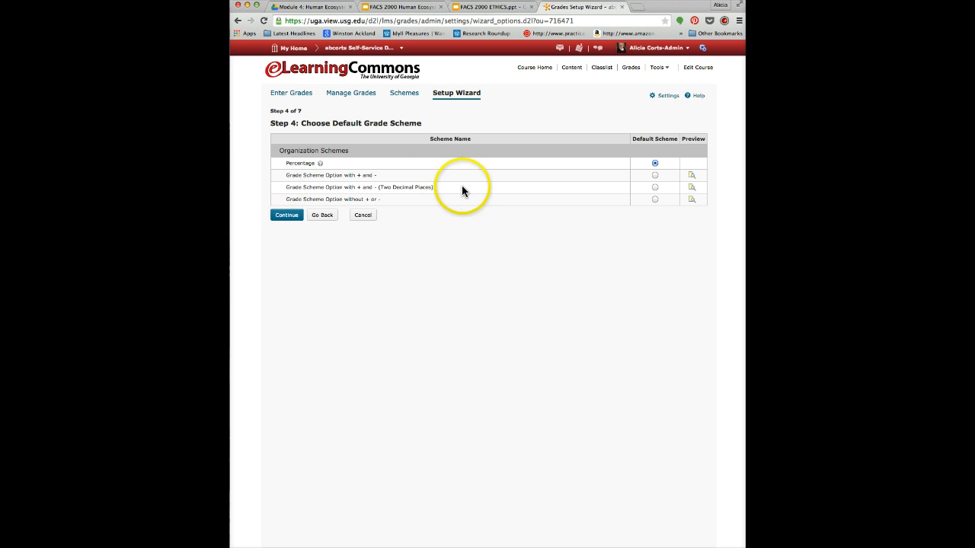
- Make Grade Scheme Option with + and - (Two Decimal Places) the default scheme and accept 2 decimal places for the managing view
click(655, 187)
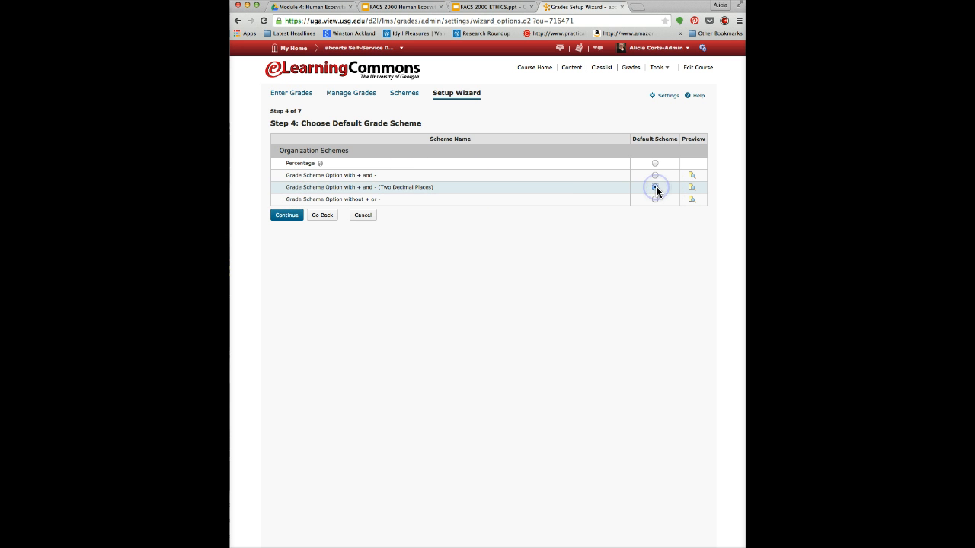
click(288, 216)
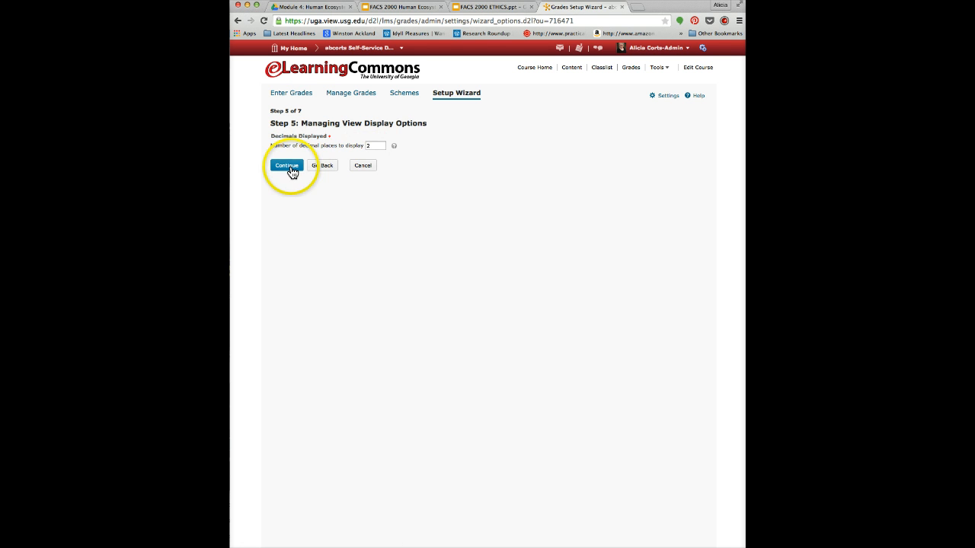
click(287, 166)
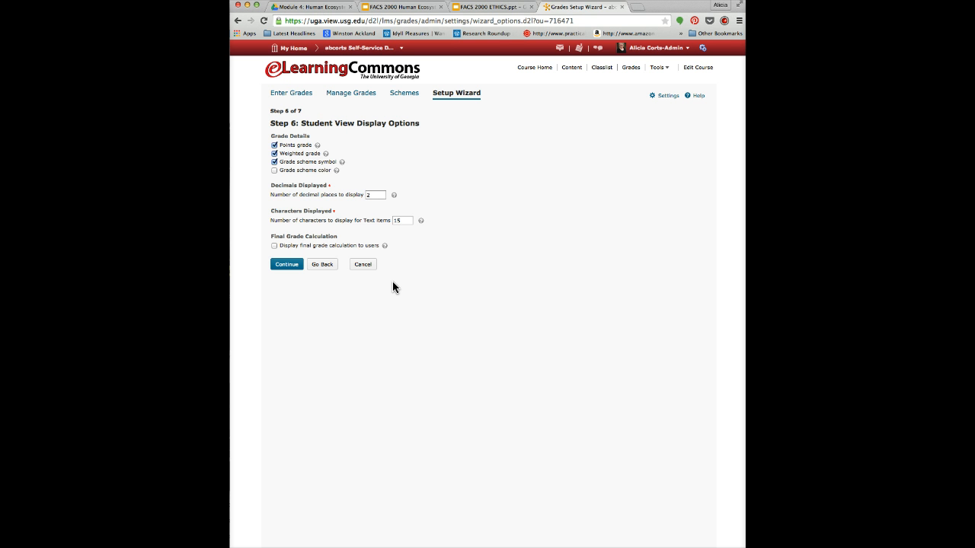
- Enable the grade scheme color and the final grade calculation in the student view, and finish the grades setup
click(274, 169)
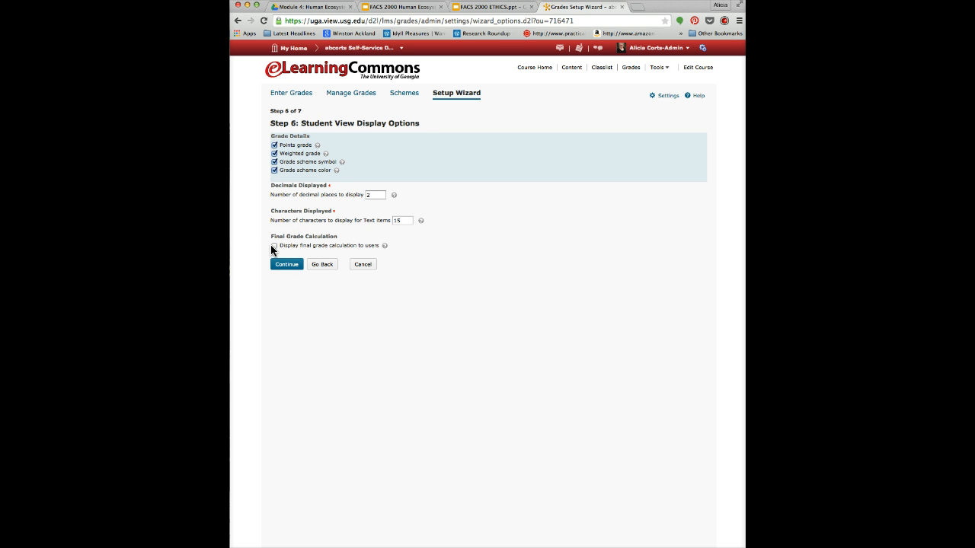
click(385, 246)
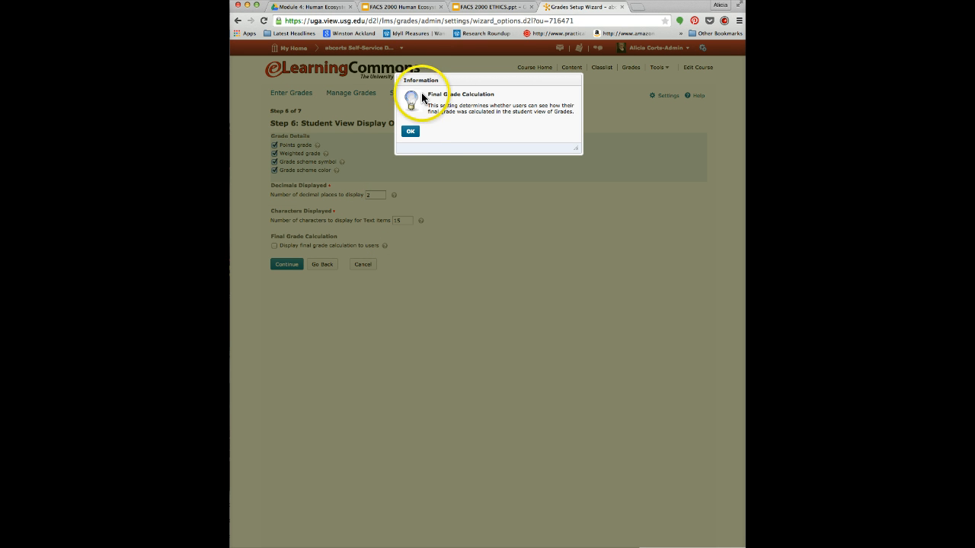
click(411, 131)
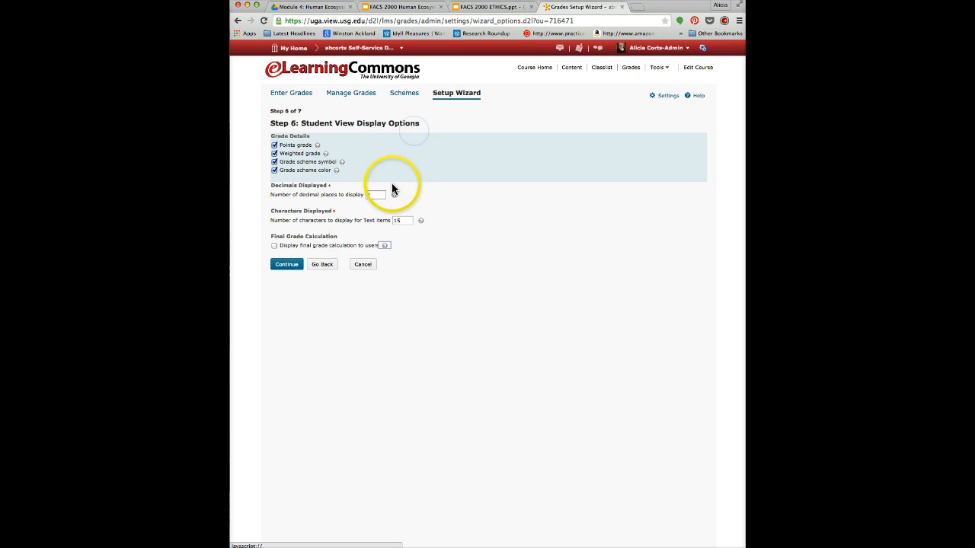
click(274, 245)
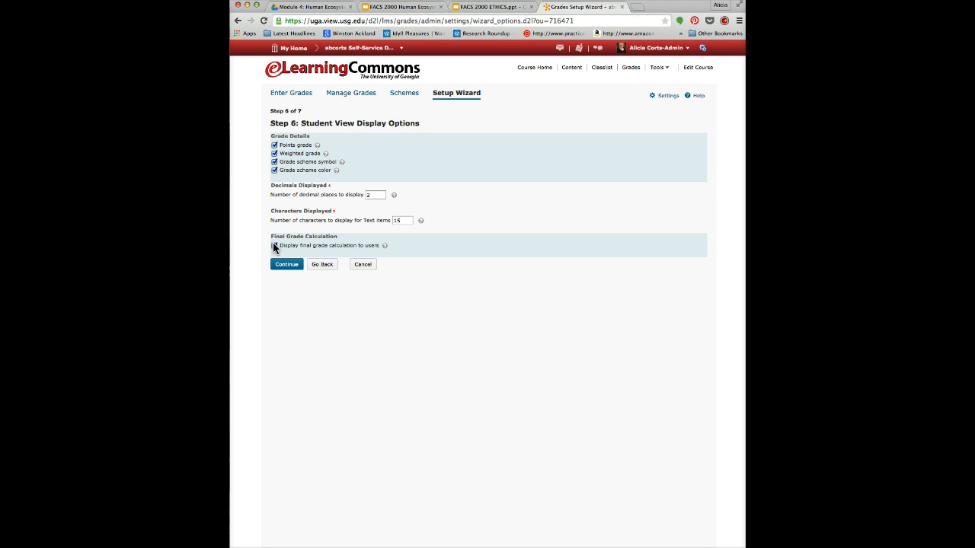
click(285, 267)
click(284, 273)
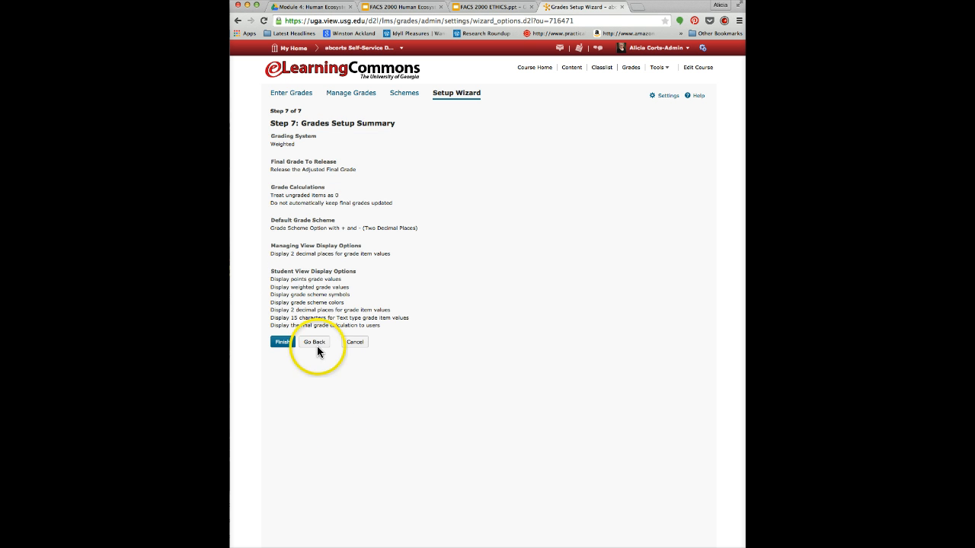
click(283, 343)
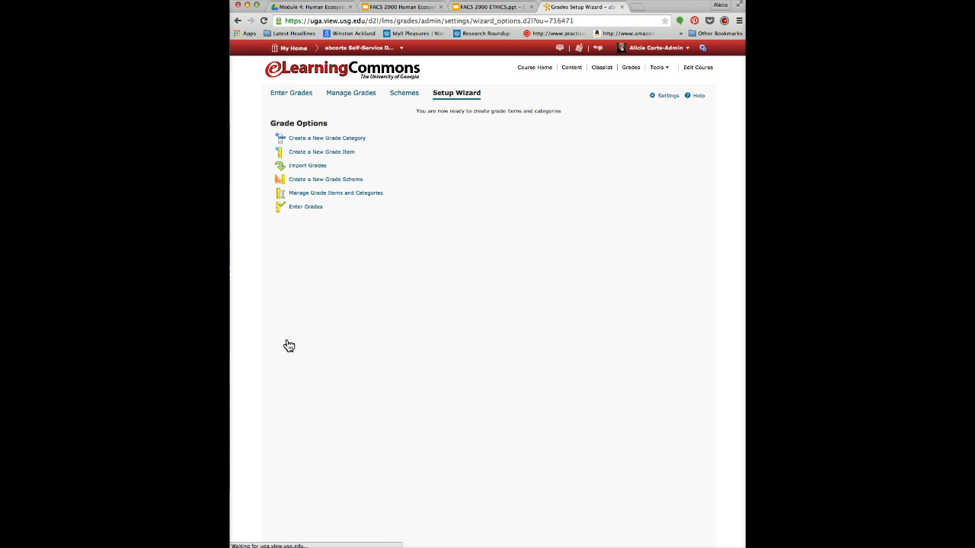
- Create a new grade category named "Week 1 Discussions"
click(344, 139)
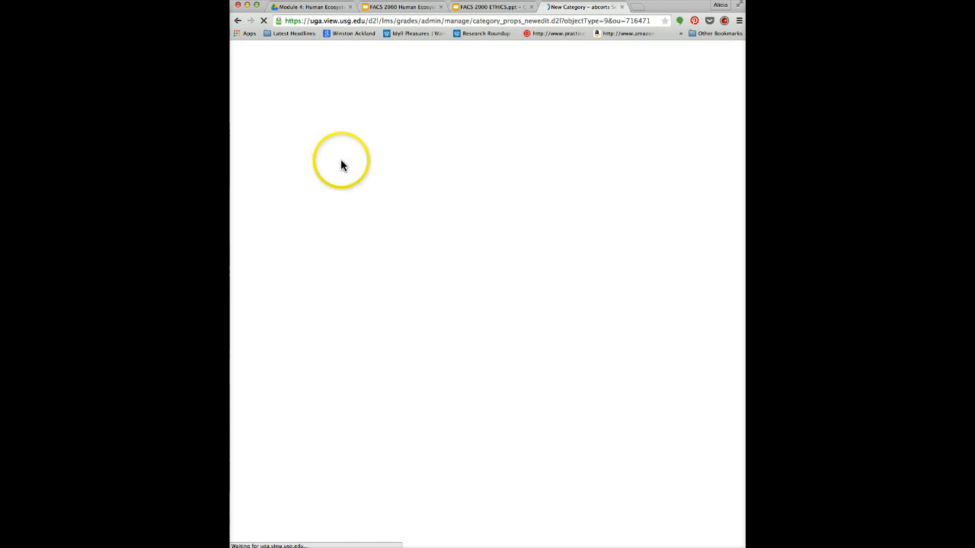
click(297, 158)
text(Week)
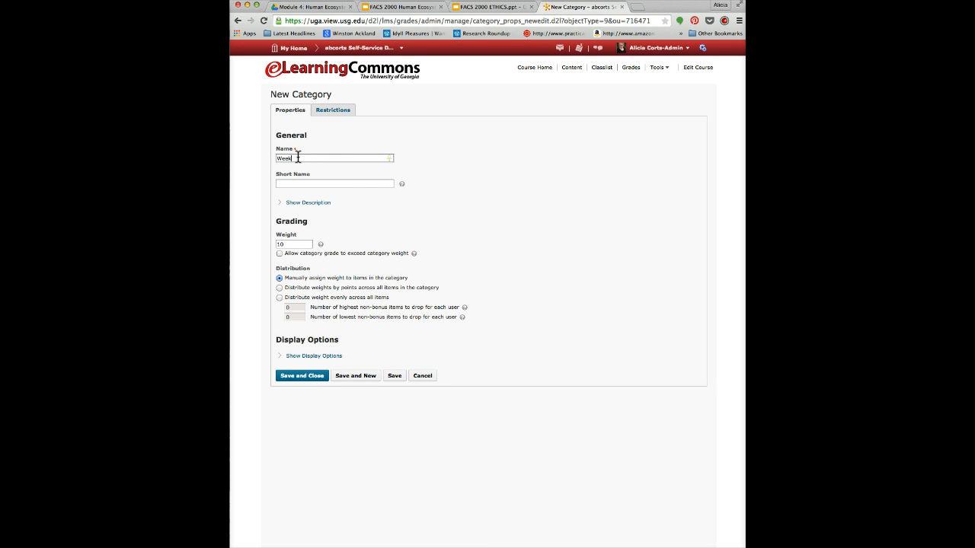
text( 1 Discussions)
- Distribute the category's weight evenly across all items and drop 1 lowest non-bonus item for each user
click(280, 298)
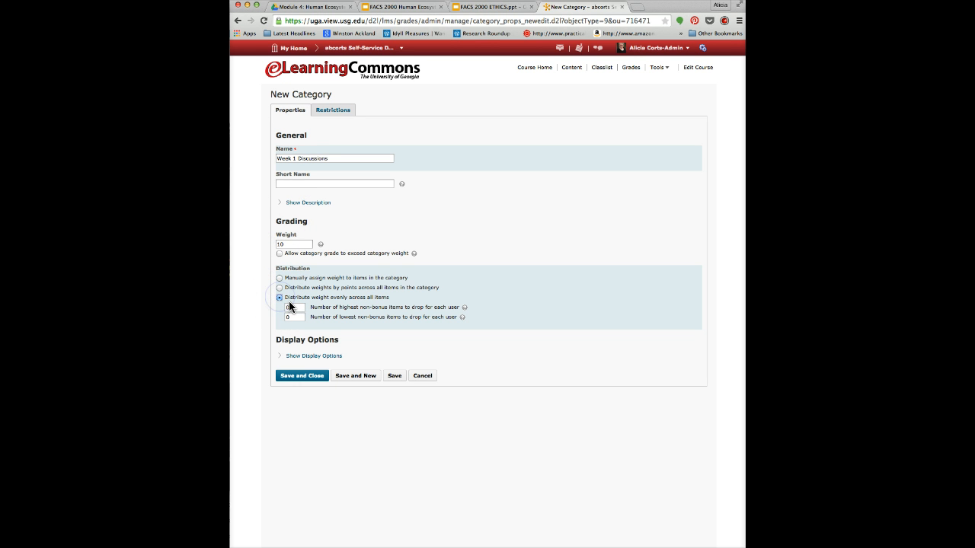
click(295, 309)
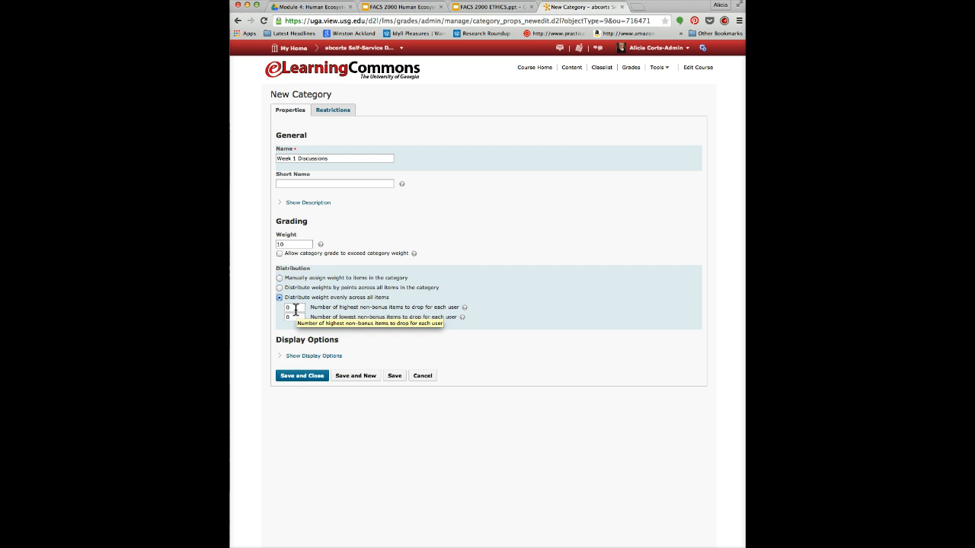
drag(296, 308, 282, 317)
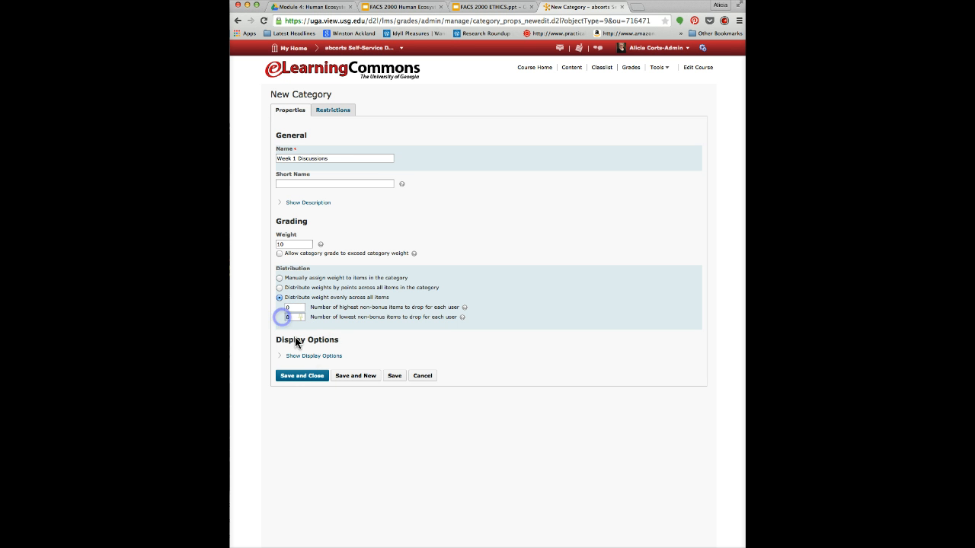
text(1)
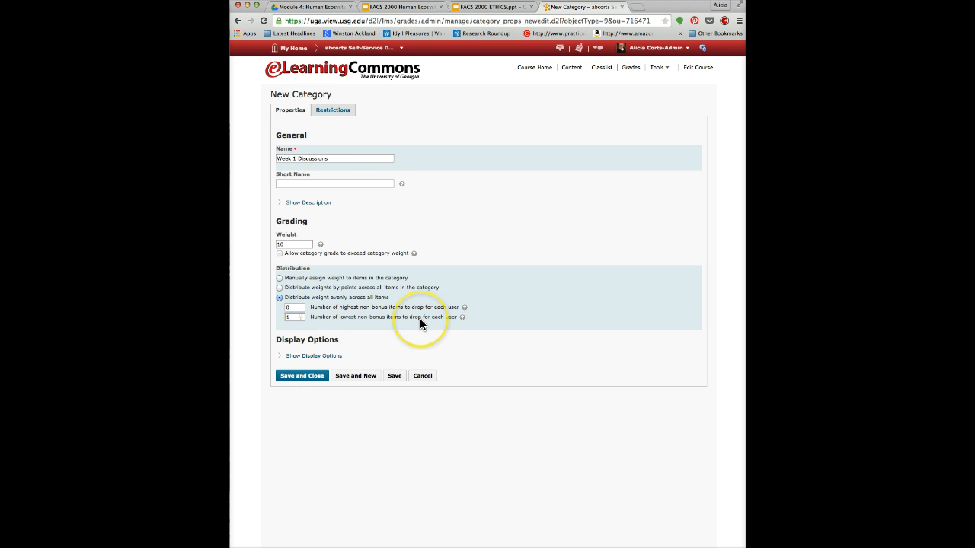
click(390, 293)
- Set the category's weight to 5, then save and close it
click(293, 244)
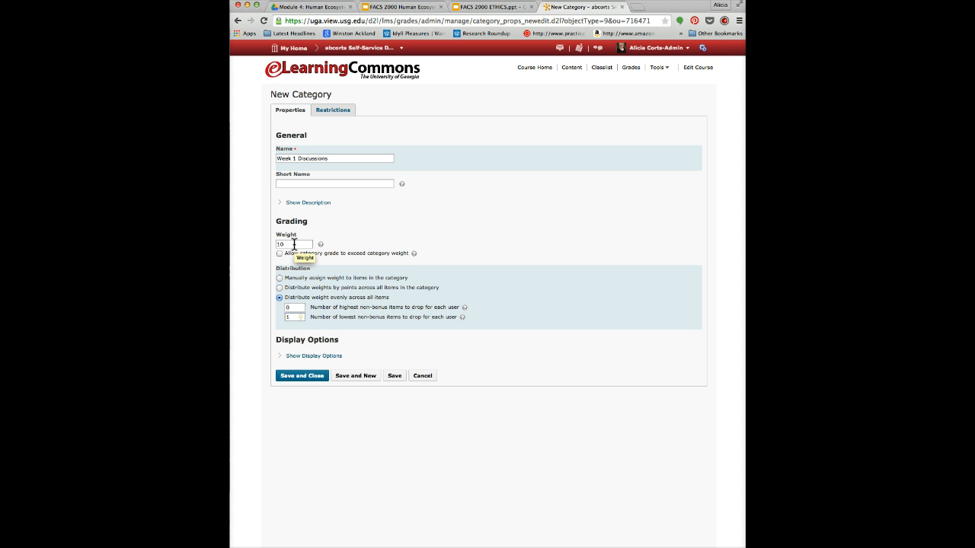
click(276, 527)
click(329, 299)
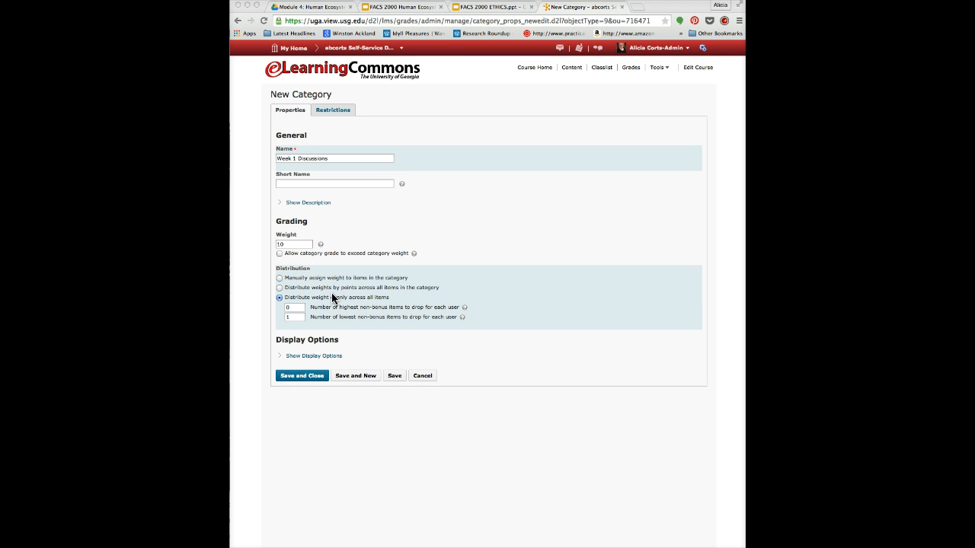
double_click(291, 244)
drag(292, 244, 262, 245)
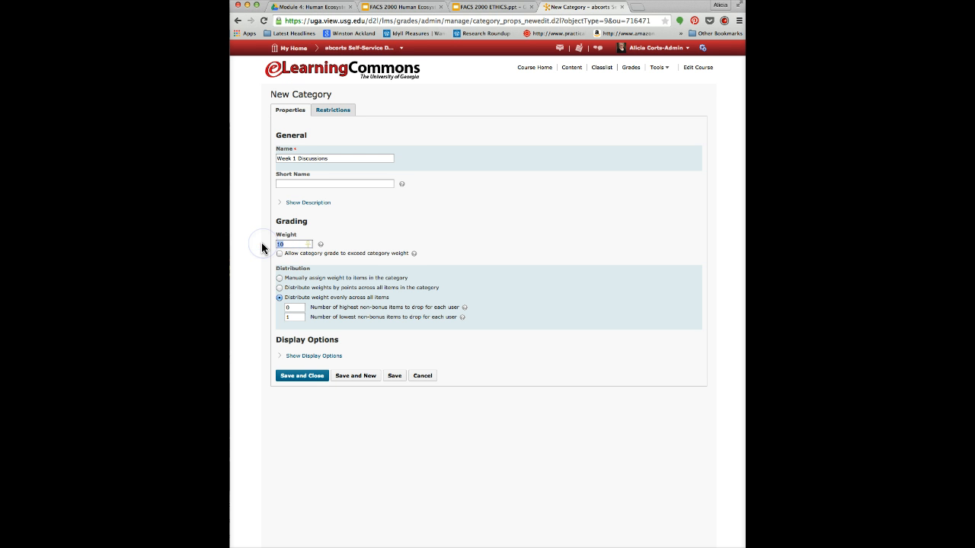
text(5)
click(261, 259)
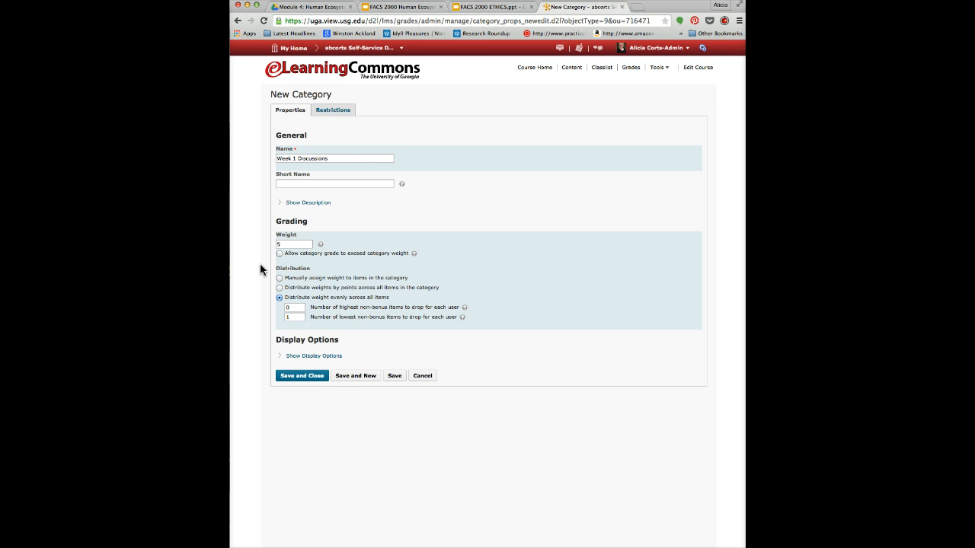
click(297, 379)
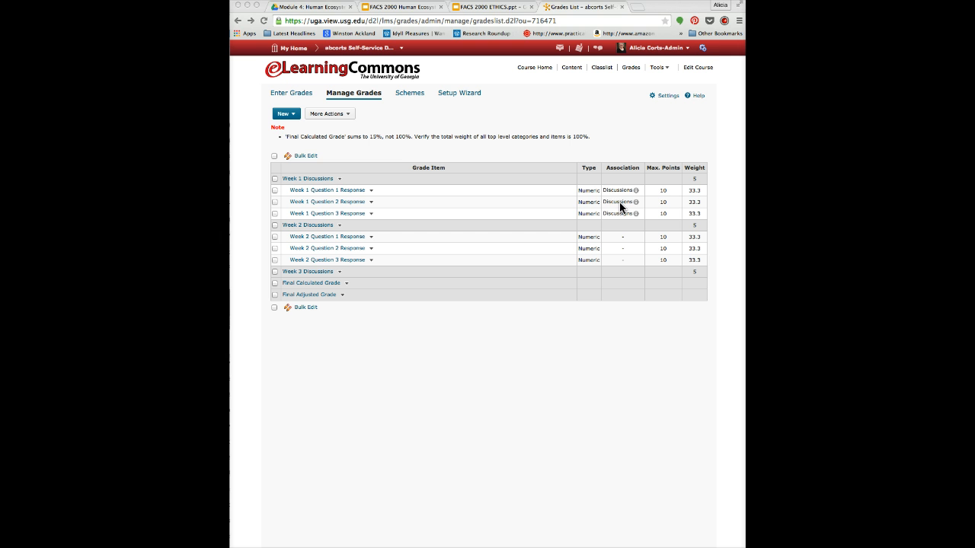
- Check the assessment settings of the Week 1 discussion topic Question 1, including its linked grade item, and save and close the topic
click(664, 68)
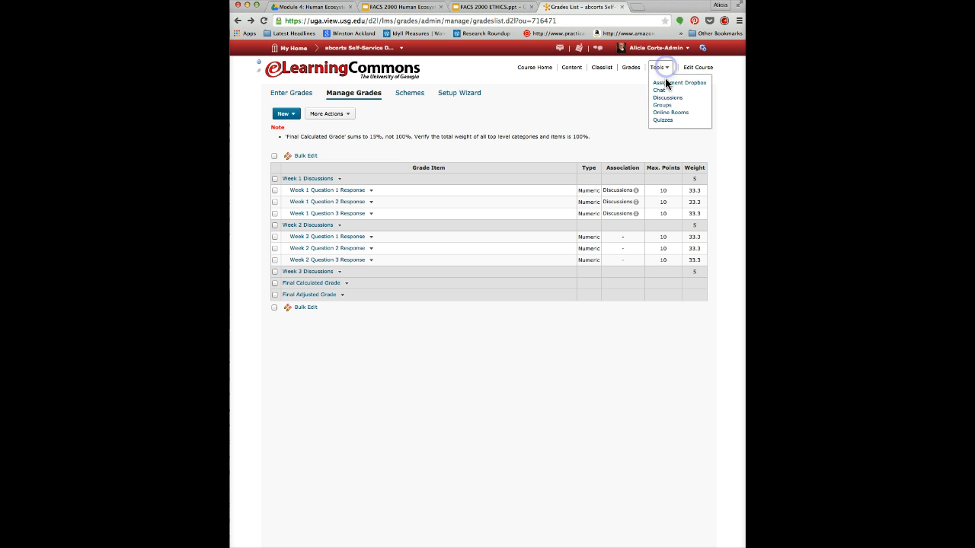
click(667, 98)
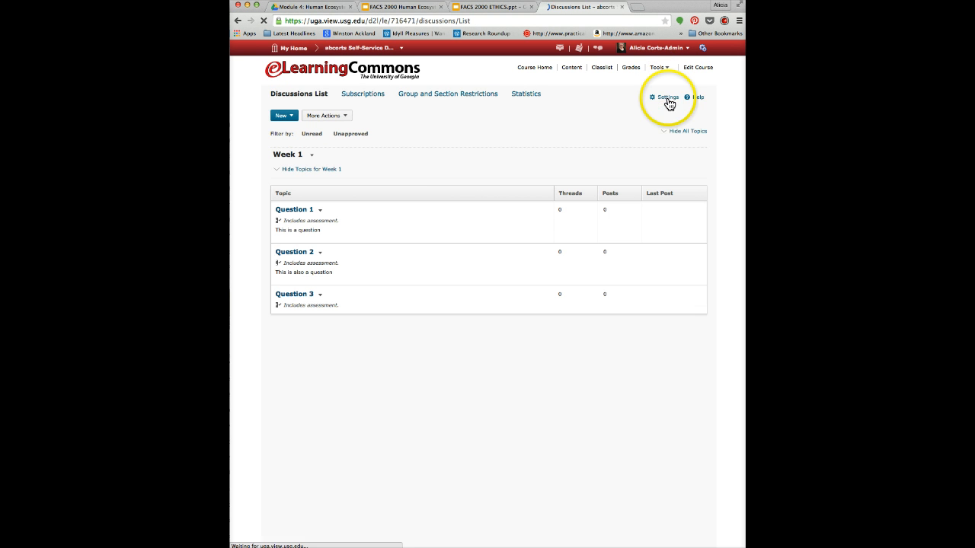
click(320, 213)
click(338, 246)
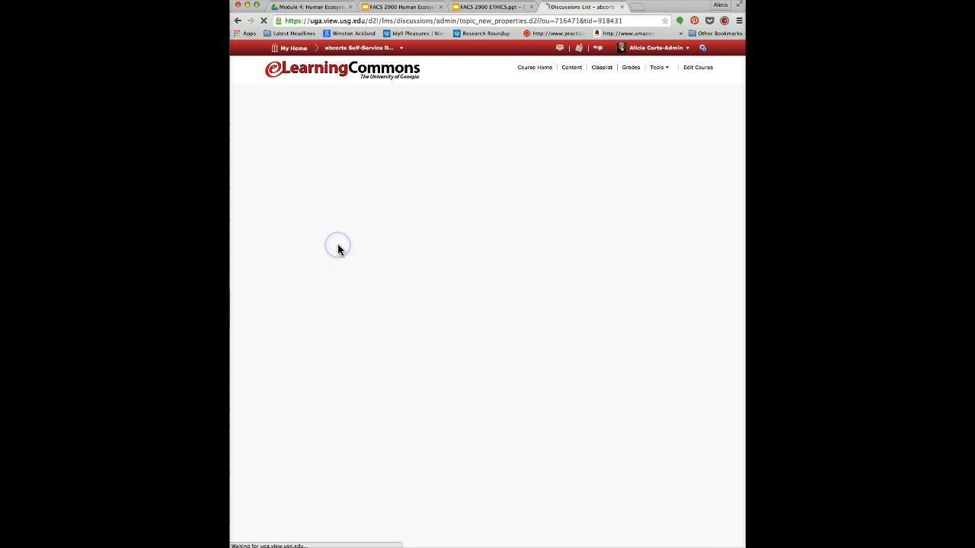
click(372, 128)
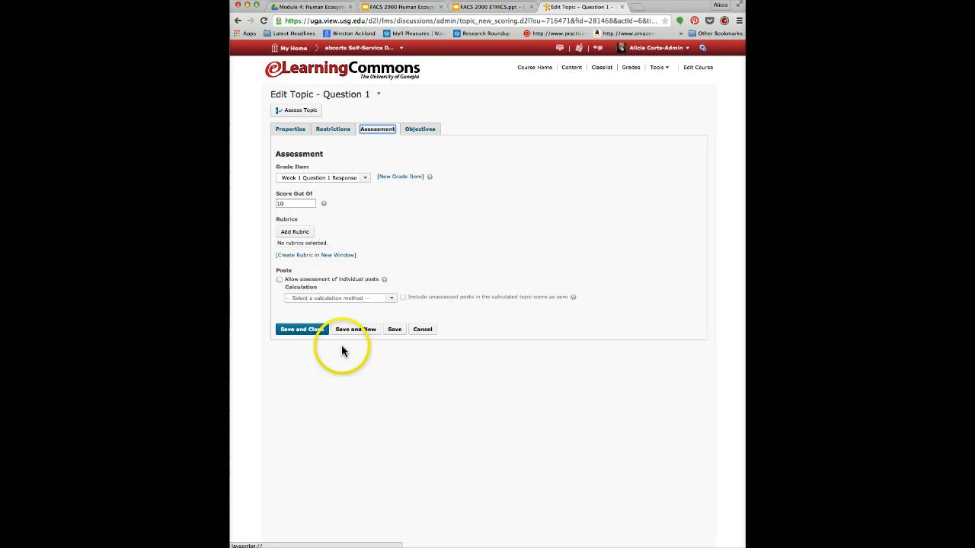
click(310, 337)
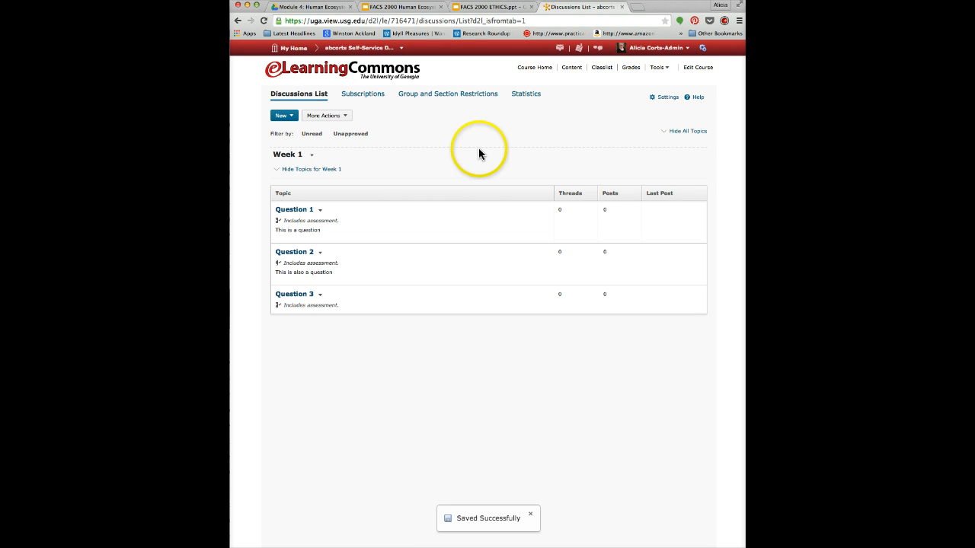
- Create a numeric grade item named "Week 3 Question 1" in the Week 3 Discussions category, then save and close it
click(639, 70)
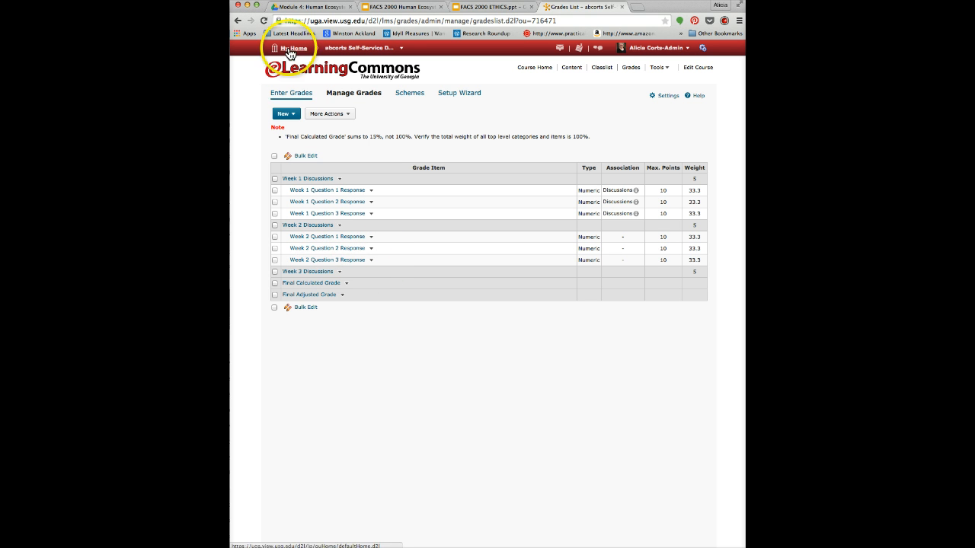
click(284, 114)
click(294, 125)
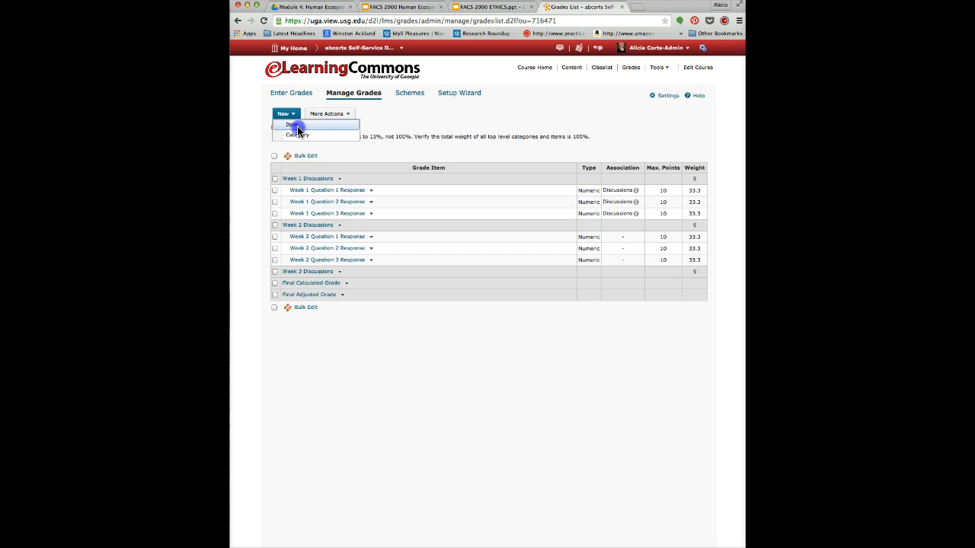
click(295, 141)
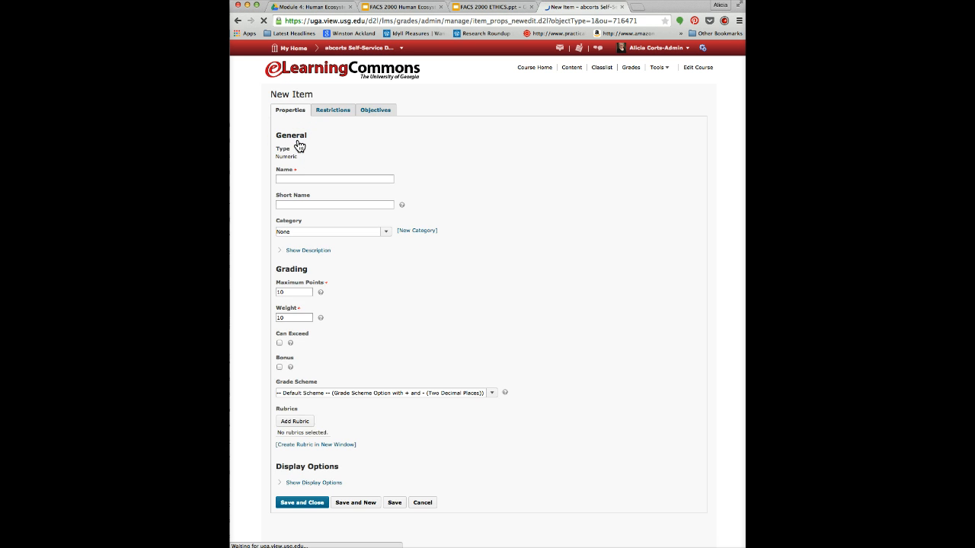
click(308, 180)
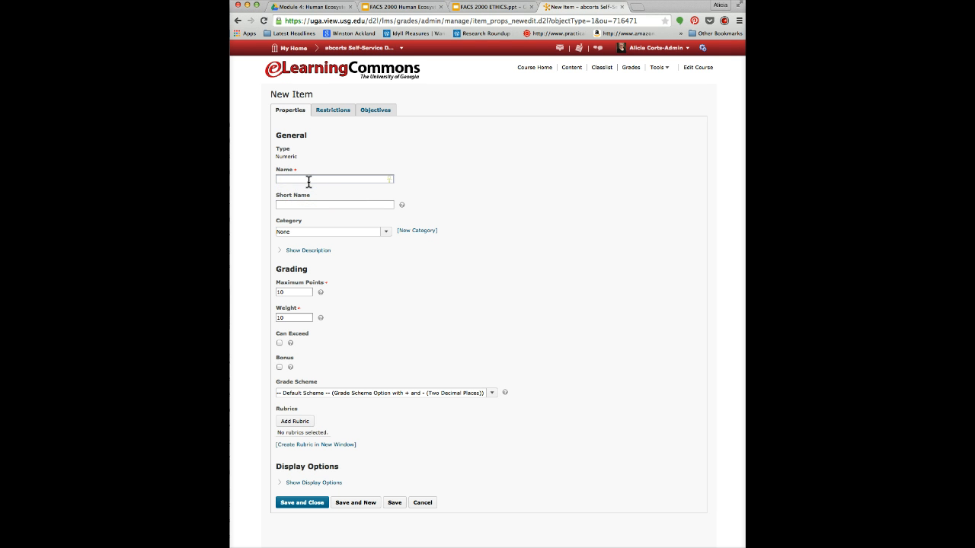
text(Wee)
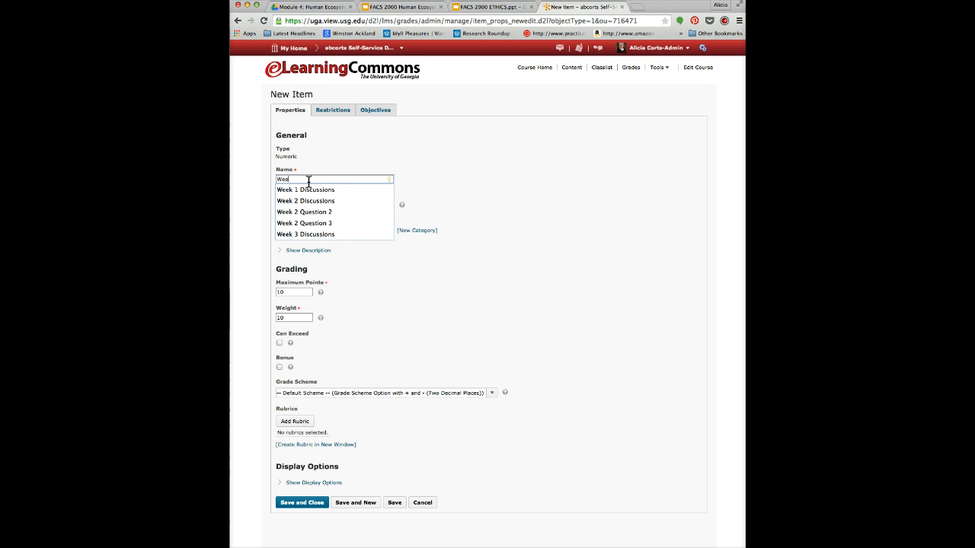
text(k 3 Question 1)
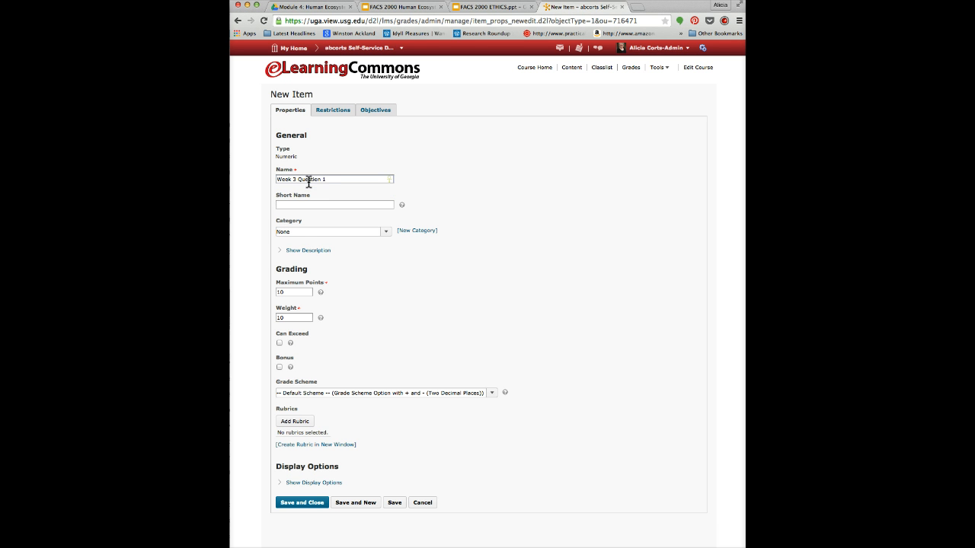
click(329, 231)
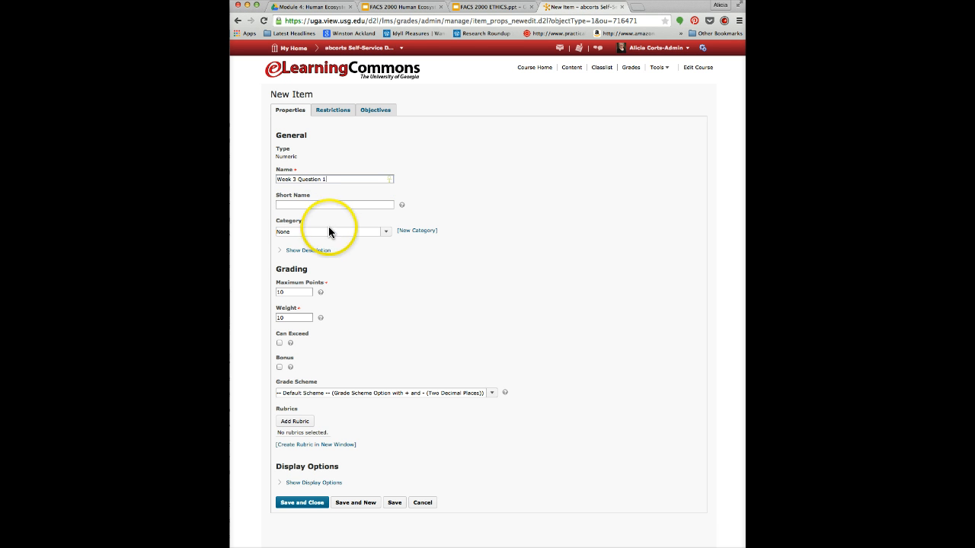
click(328, 254)
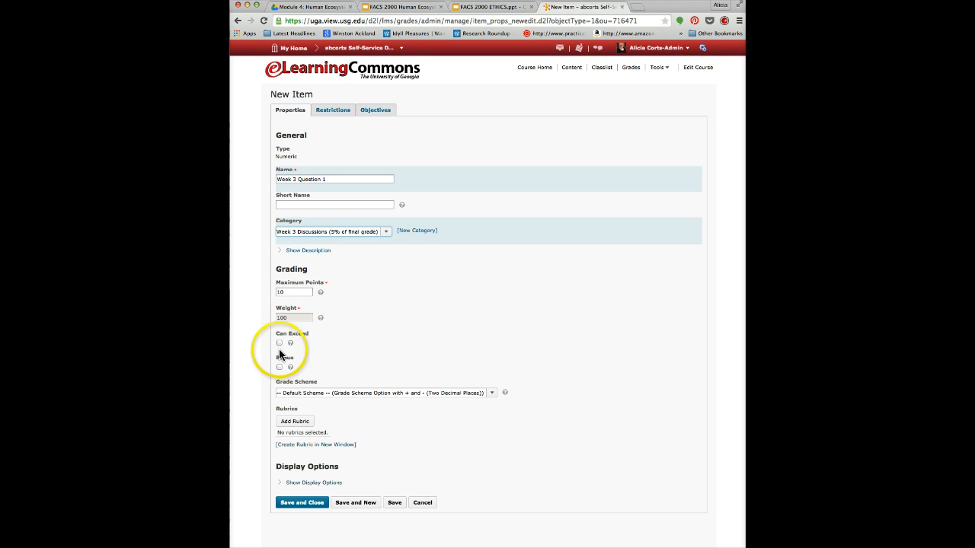
click(299, 504)
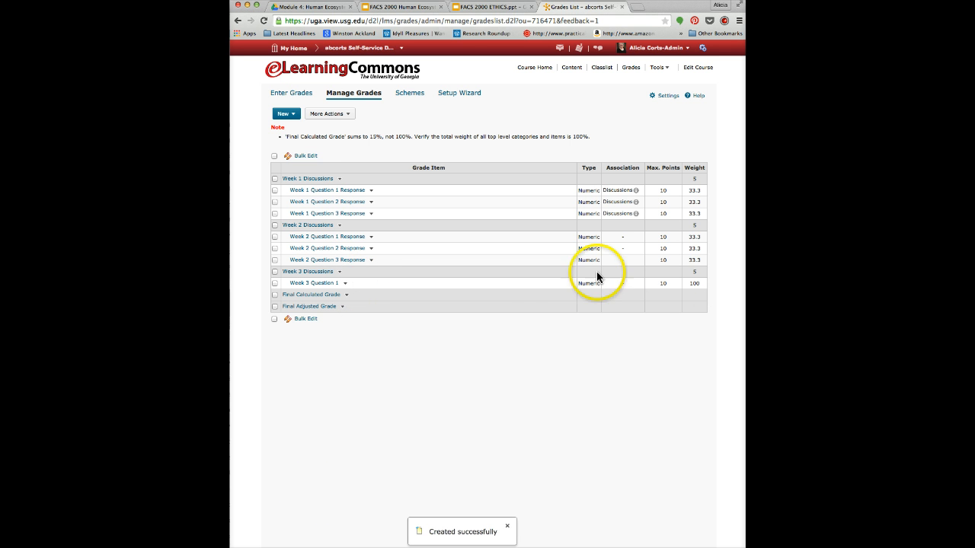
- Create a numeric grade item named "Week 3 Question 2" in the Week 3 Discussions category, then save and close it
click(286, 115)
click(288, 124)
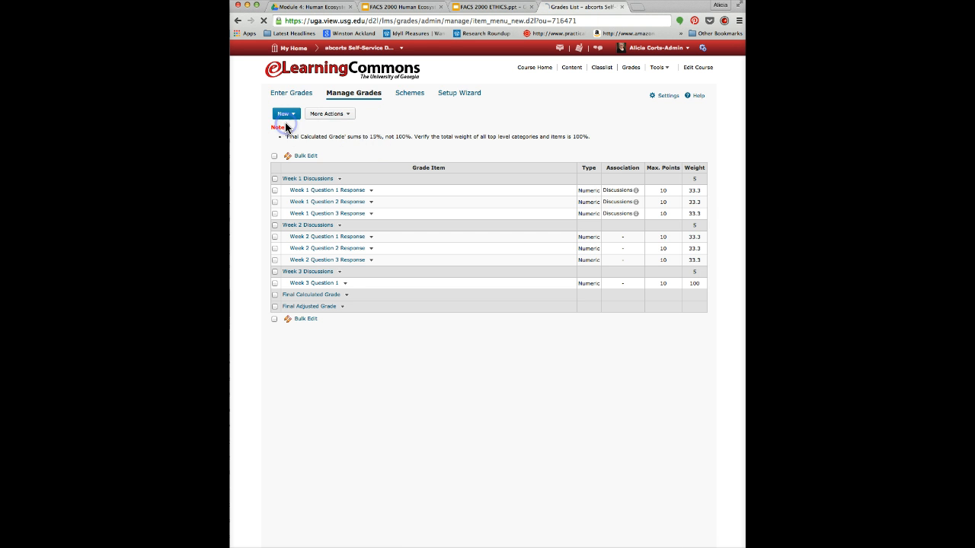
click(294, 137)
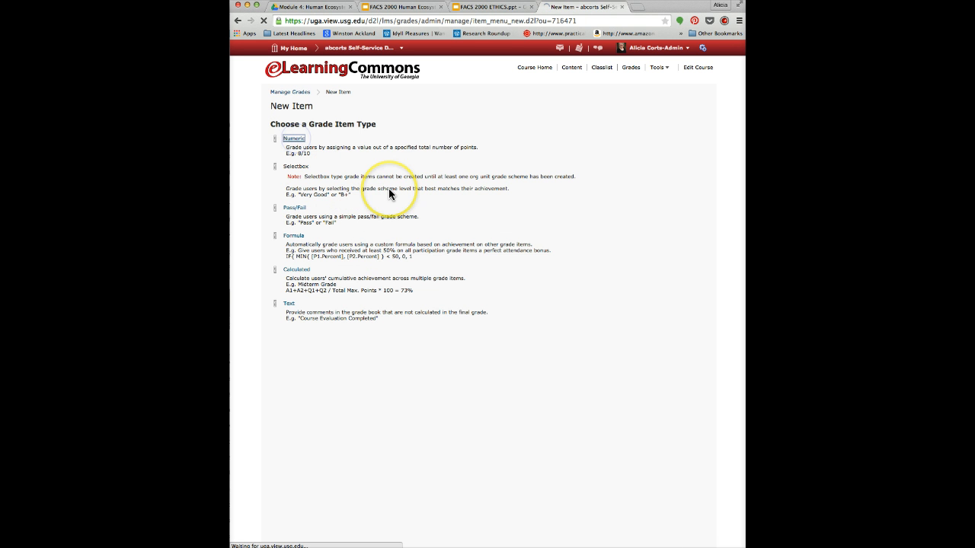
click(286, 149)
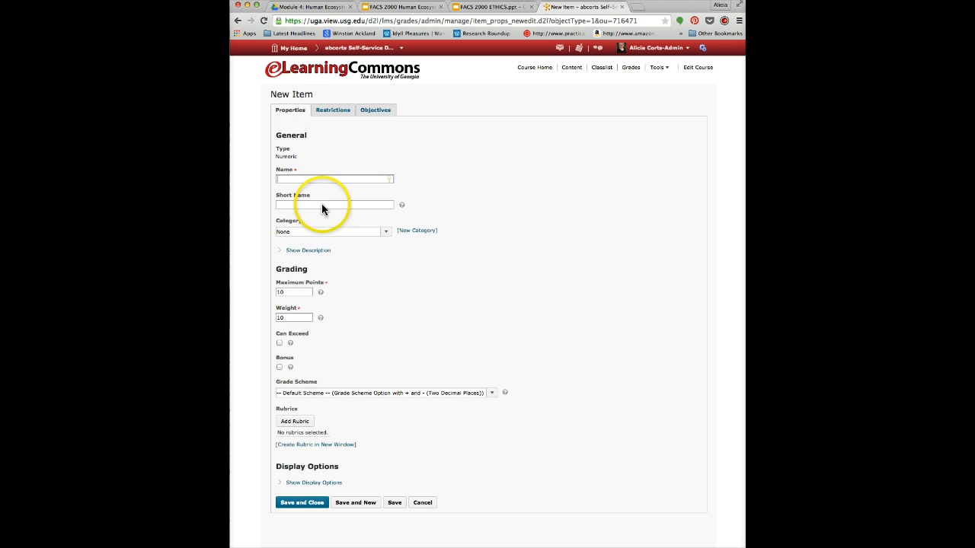
click(313, 179)
text(Week)
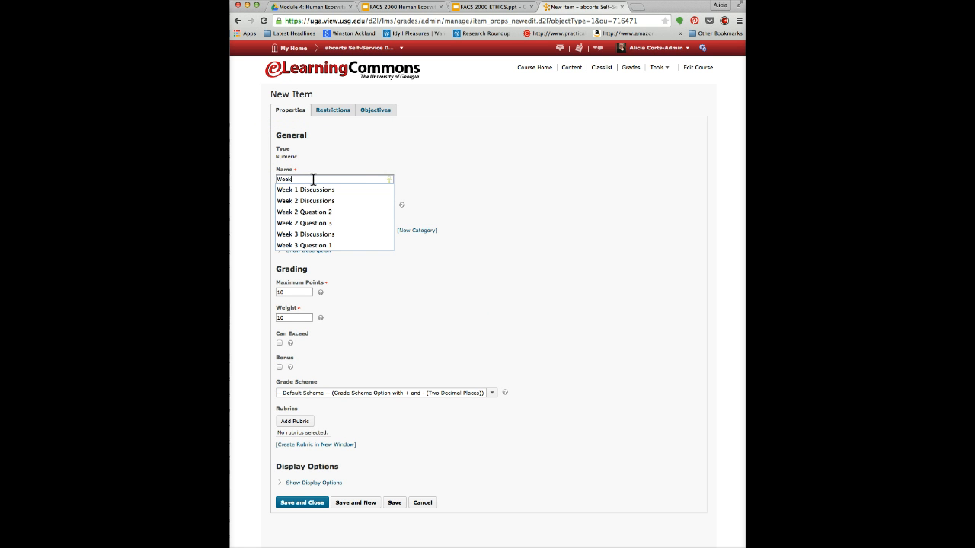
text( 3 Question 2)
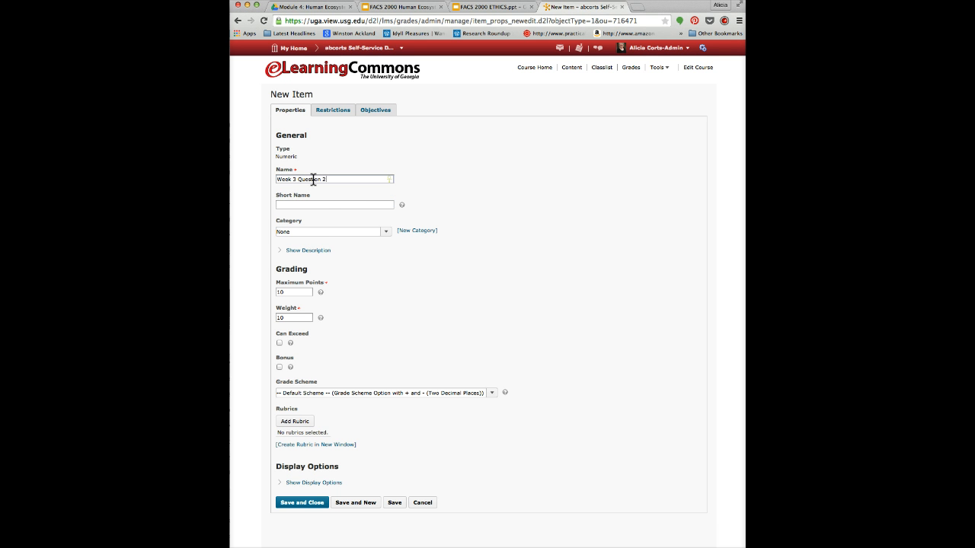
click(346, 231)
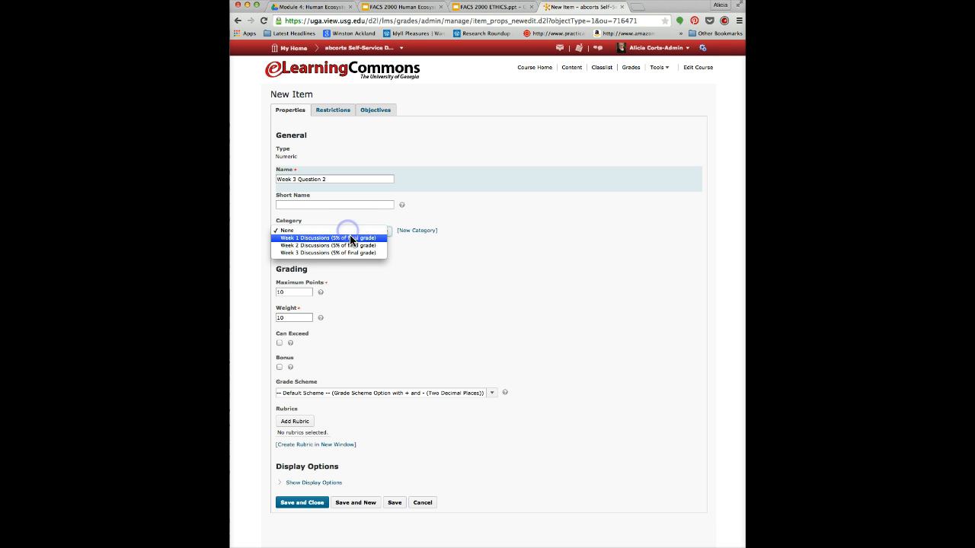
click(351, 255)
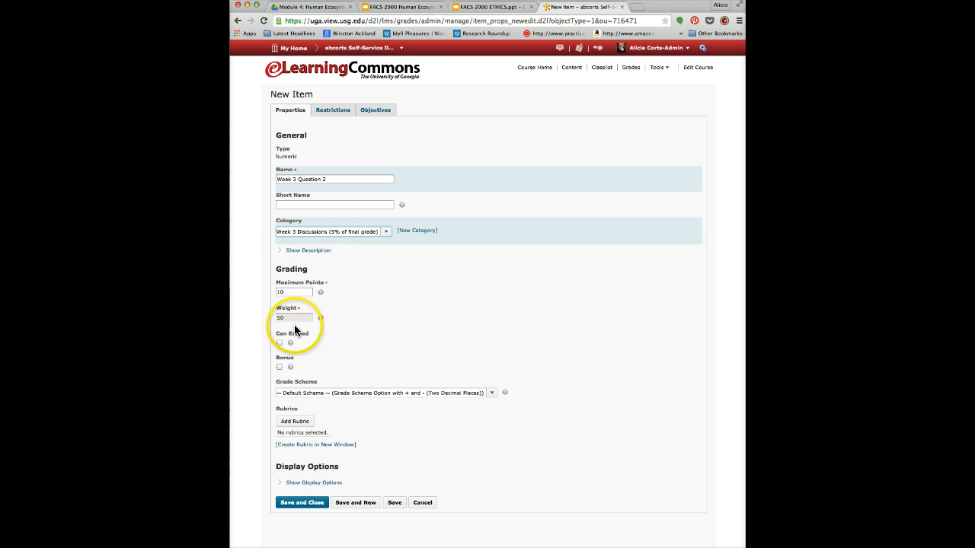
click(286, 504)
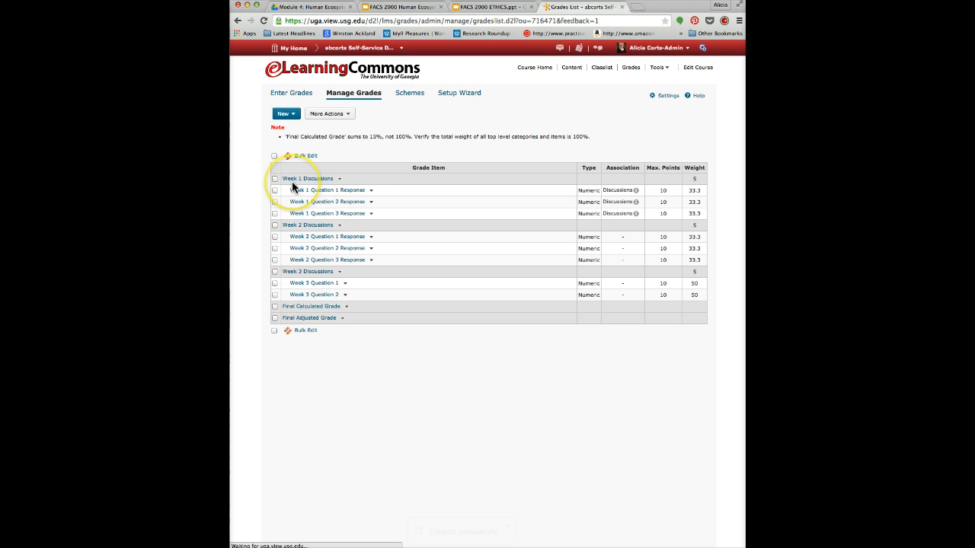
- Add a grade item named "Week 3 Question 3" to the Week 3 Discussions category
click(288, 115)
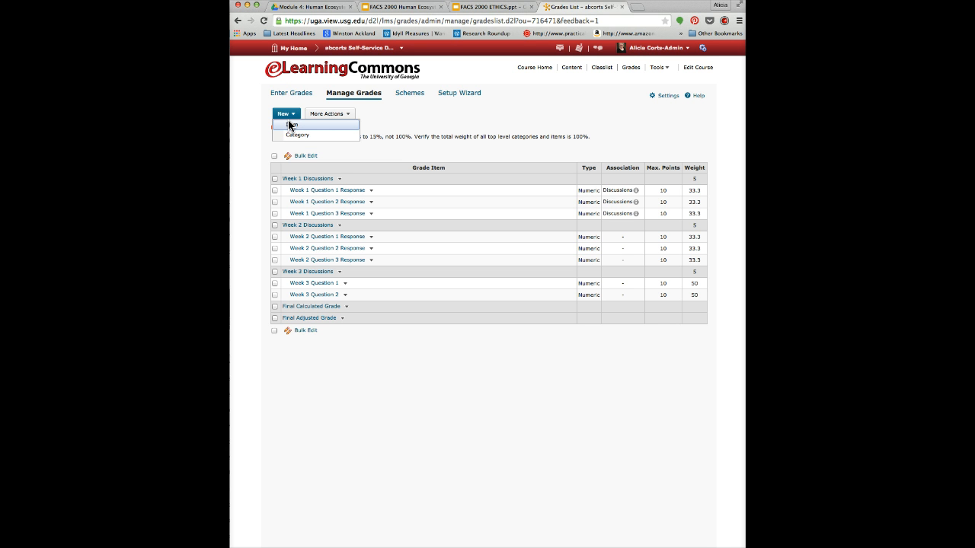
click(289, 124)
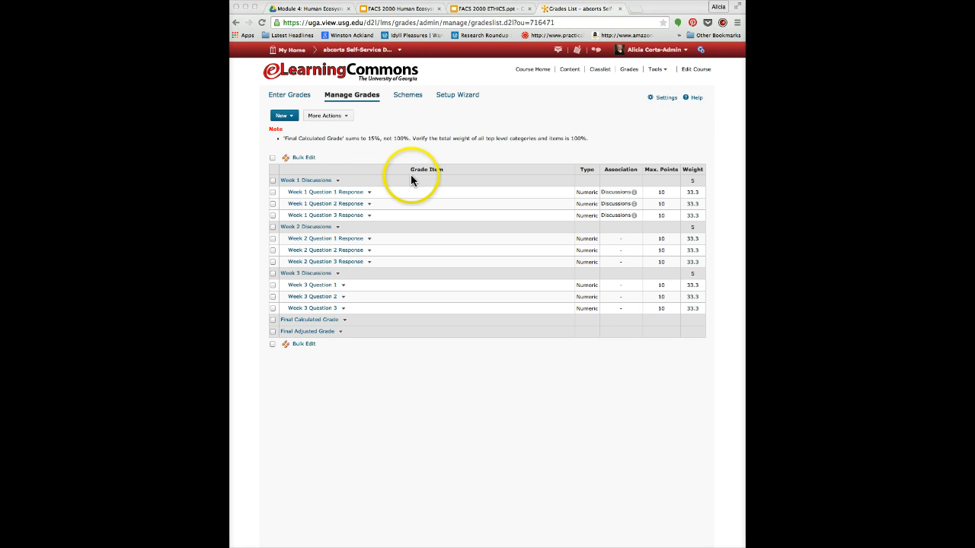
- Open grade entry for the Week 1 Question 1 Response item and view the first listed student's discussion submission
click(431, 115)
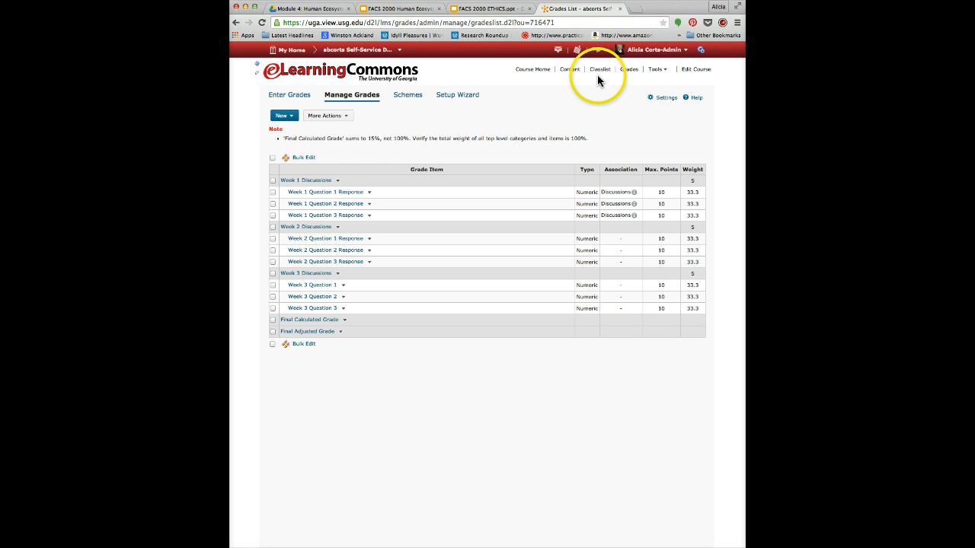
click(289, 97)
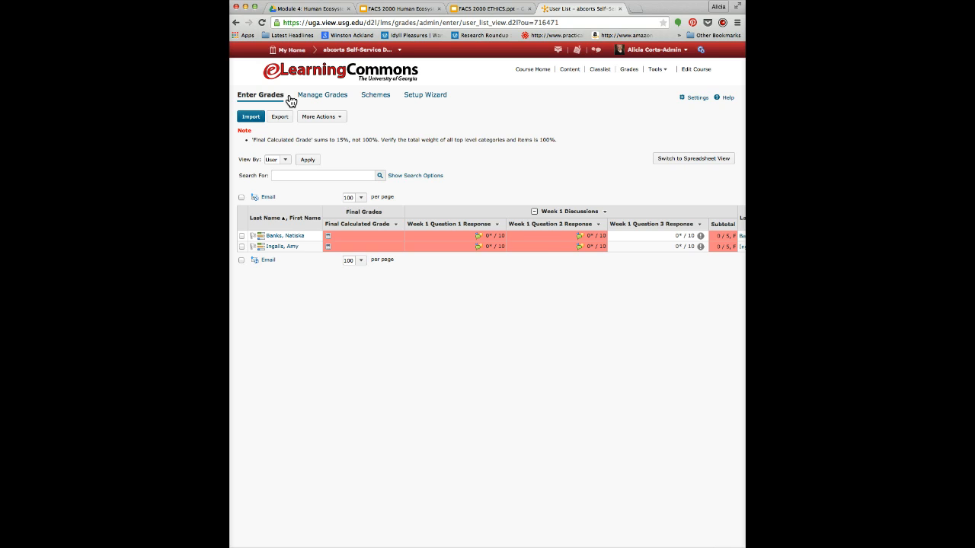
click(497, 224)
click(503, 254)
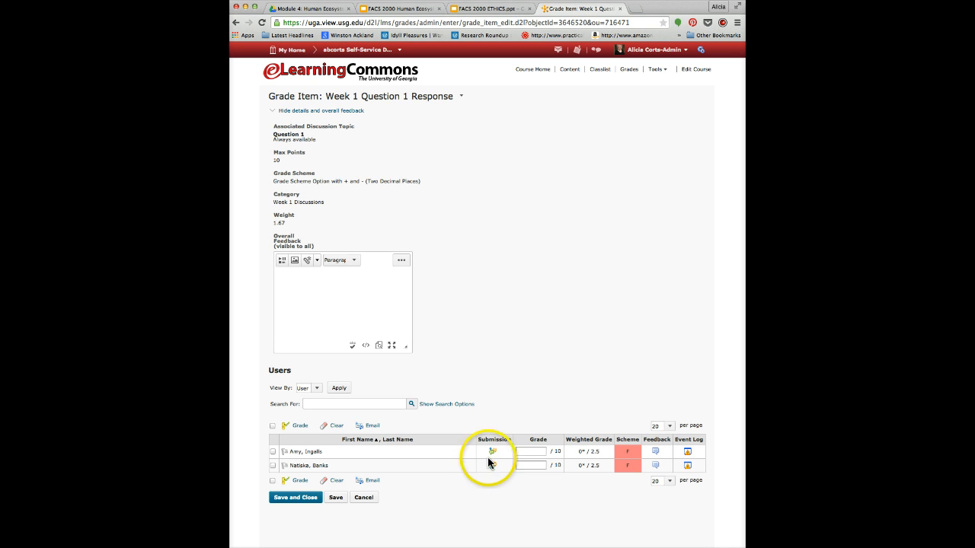
click(491, 454)
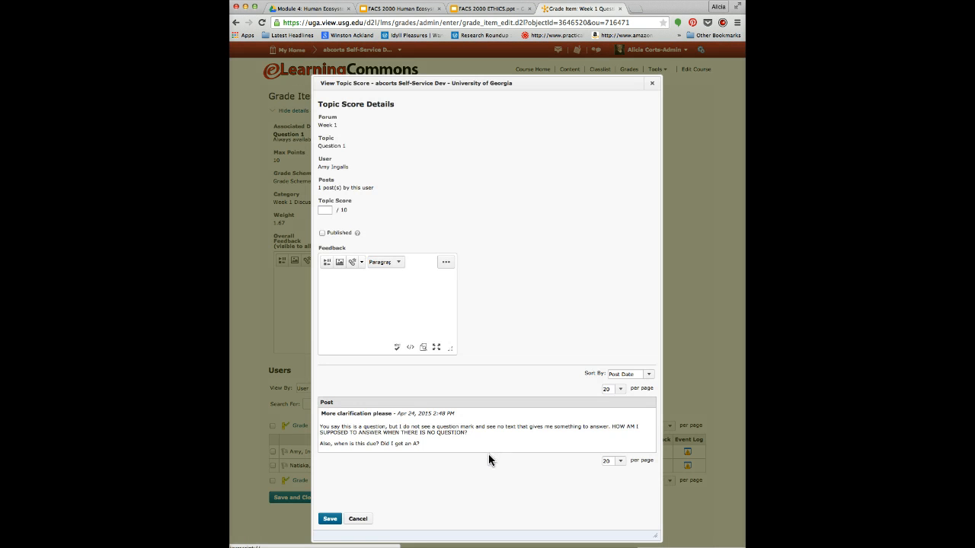
- Give the student a published topic score of 10, overwriting the existing feedback, and save and close the grade item
click(327, 210)
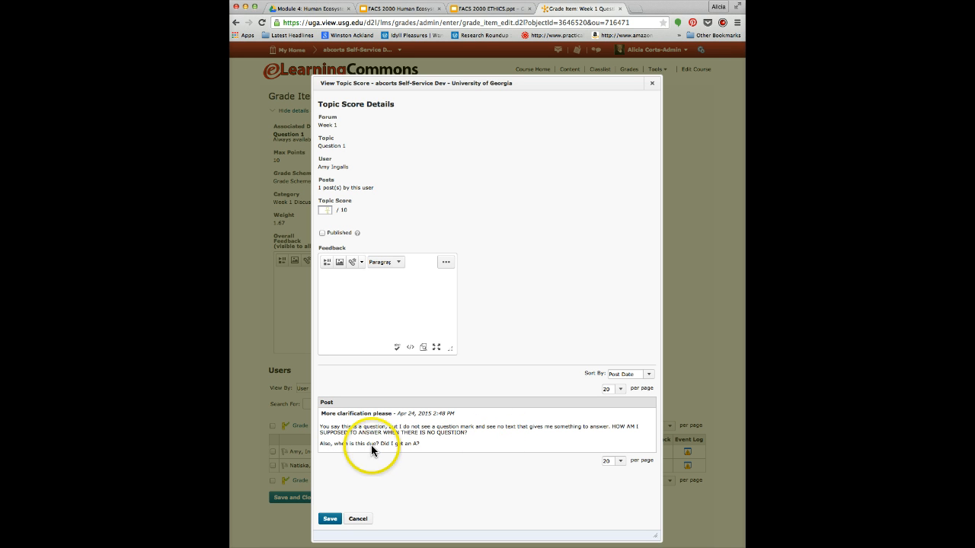
click(323, 210)
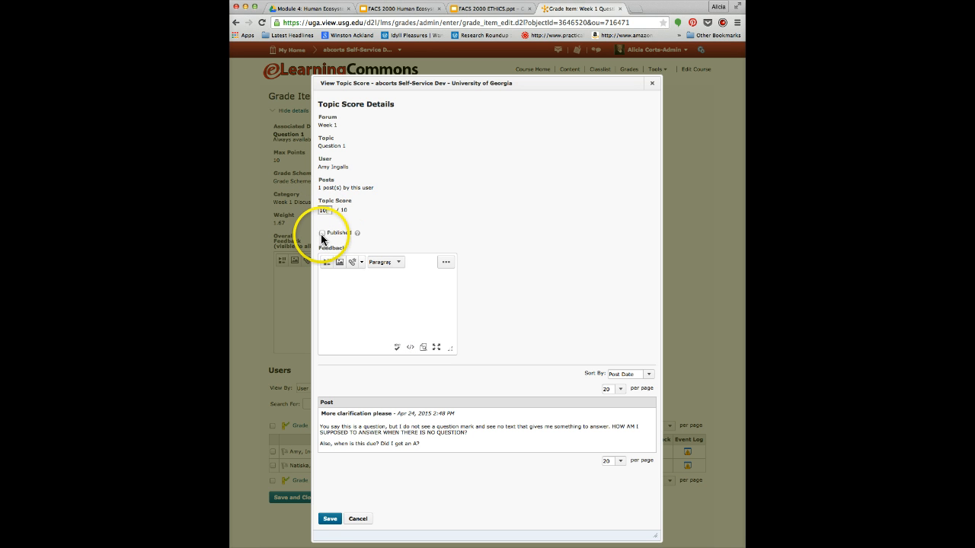
click(321, 233)
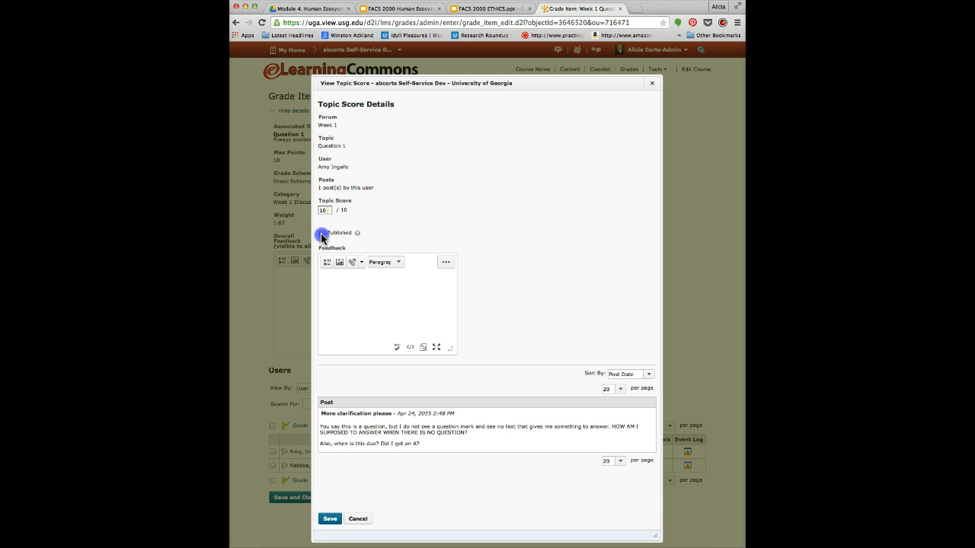
click(330, 518)
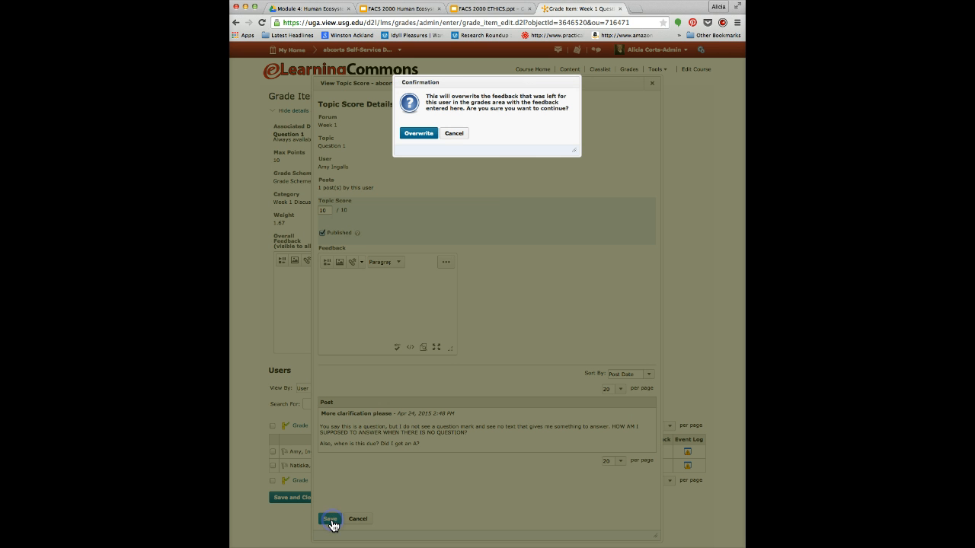
click(428, 135)
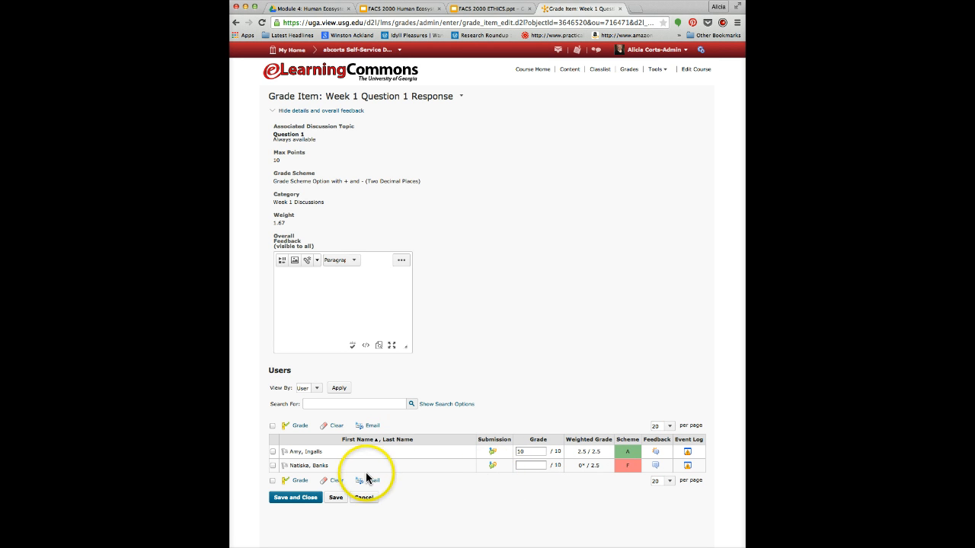
click(306, 499)
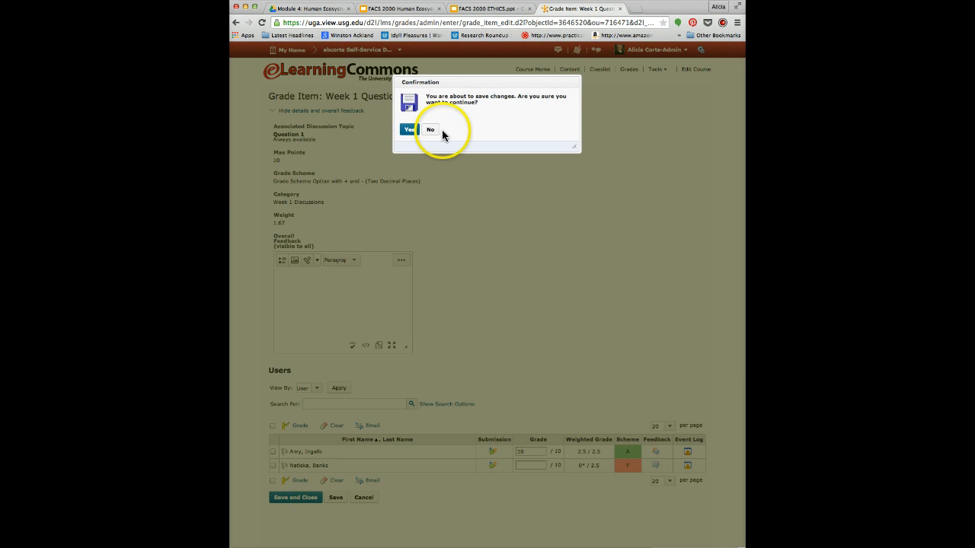
click(410, 131)
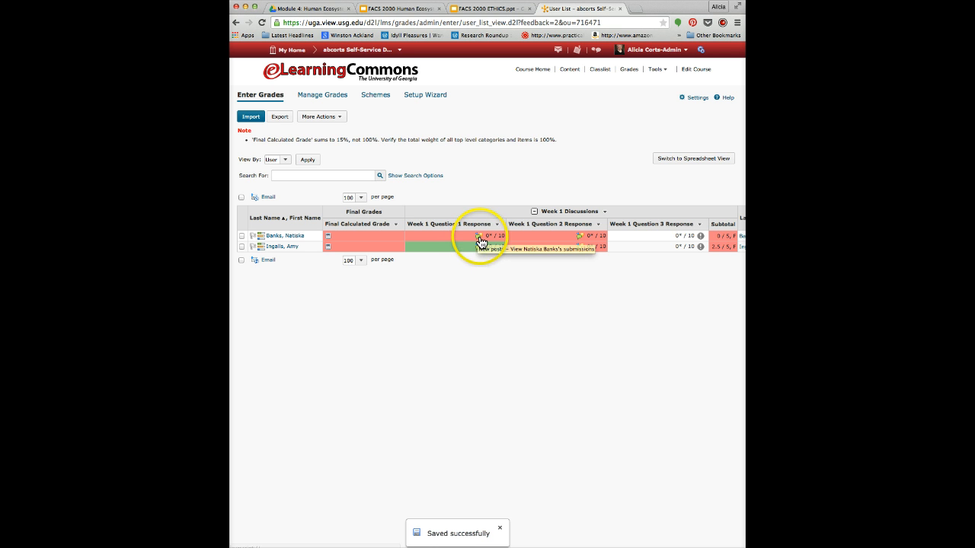
- Give the other student's Week 1 Question 1 submission a published topic score of 8, overwriting the existing feedback
click(480, 241)
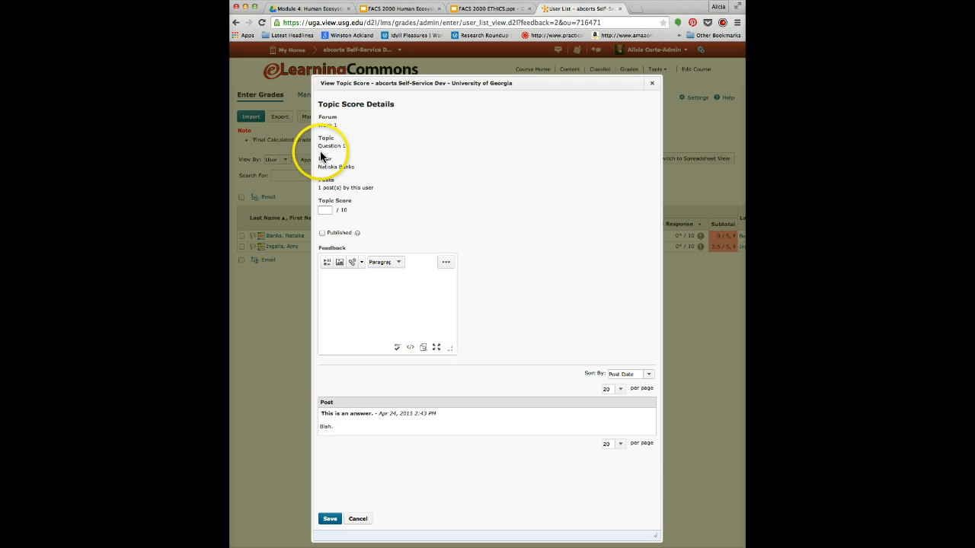
click(325, 209)
text(8)
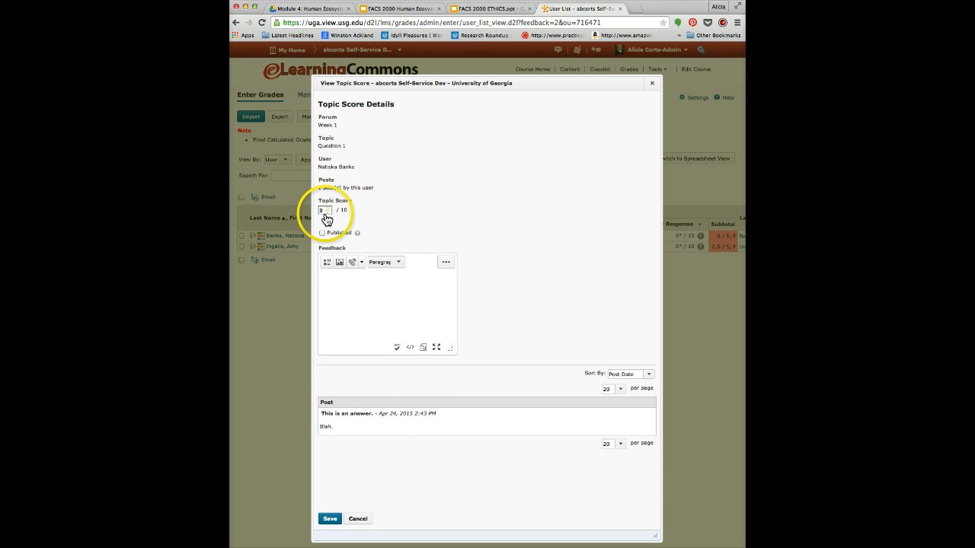
click(320, 236)
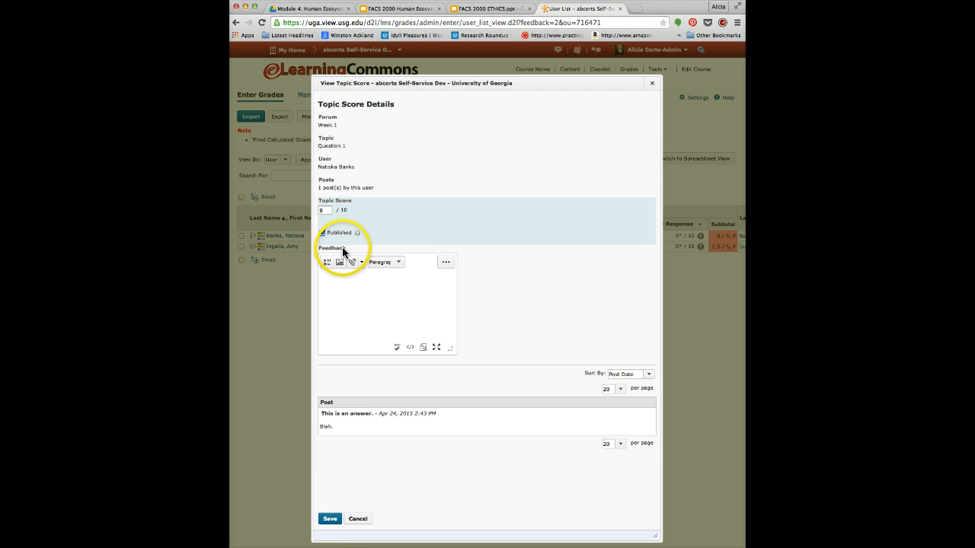
click(330, 519)
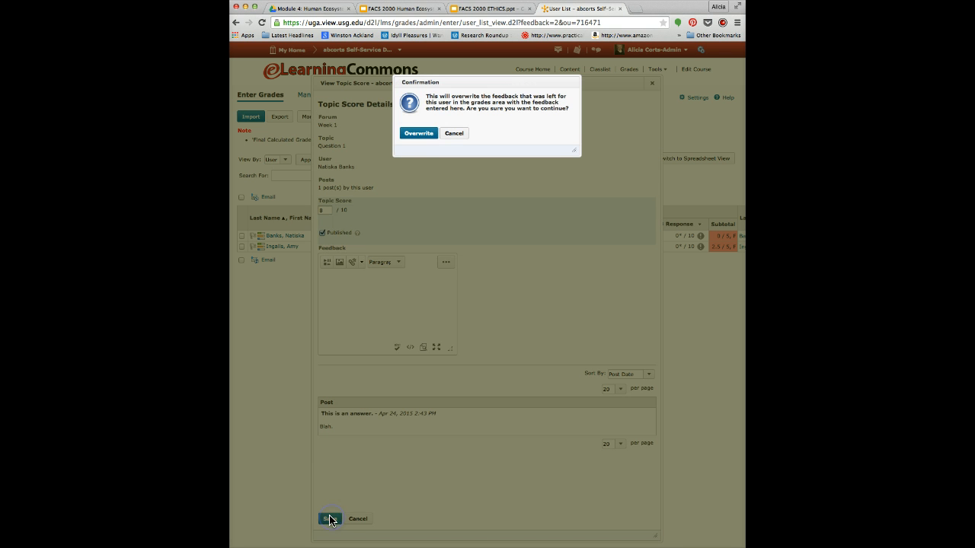
click(419, 134)
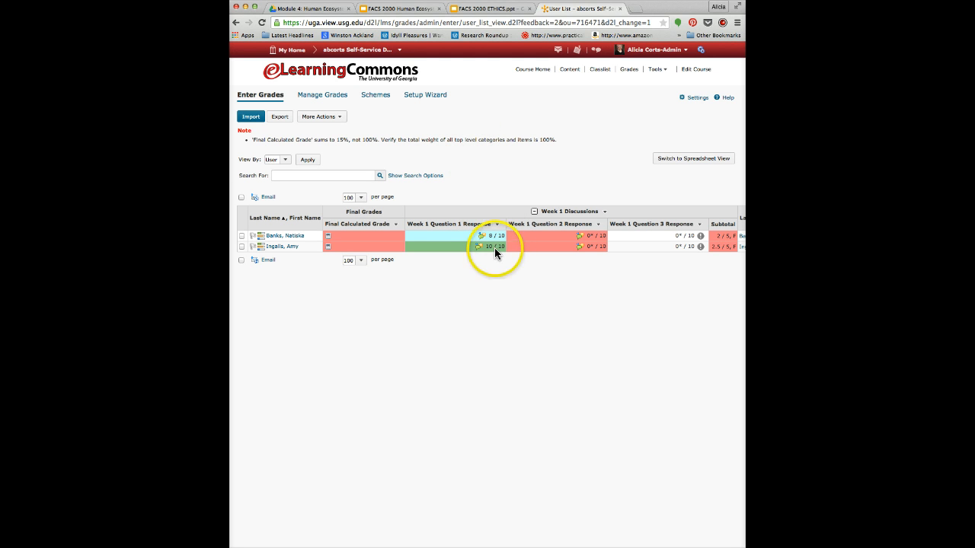
- View the information flag on the second listed student's Week 1 Question 3 Response grade and dismiss it
click(700, 247)
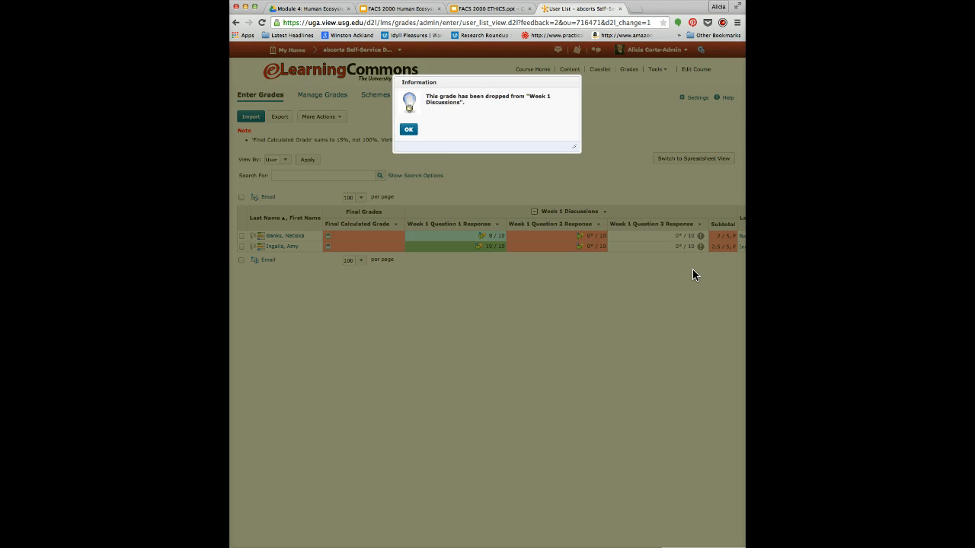
click(477, 155)
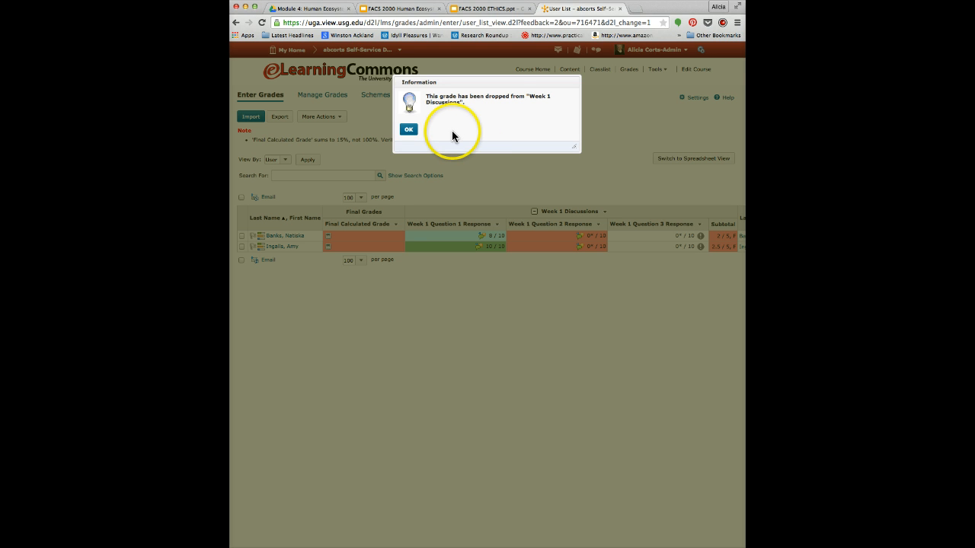
click(408, 131)
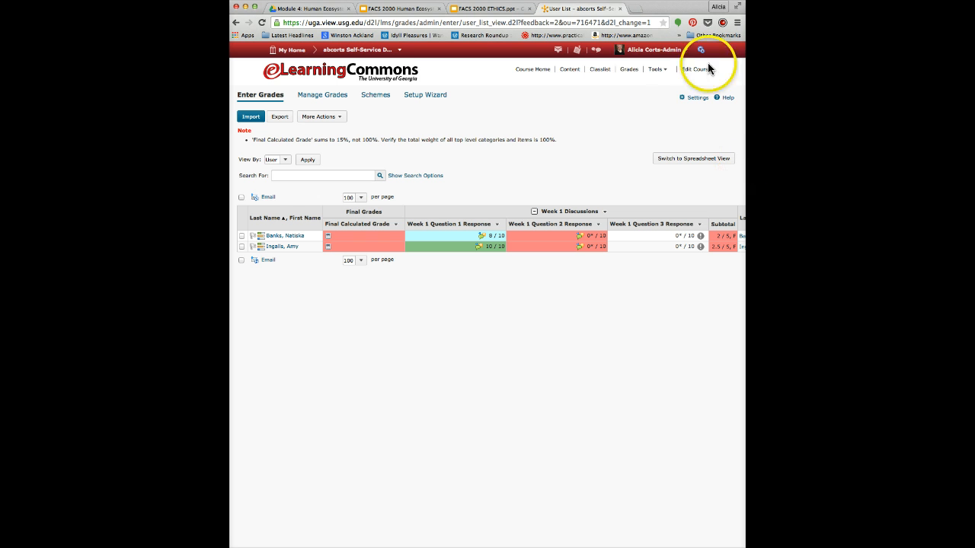
- Open the topic assessment for the Week 1 Question 2 discussion and look at the first listed student's topic score details
click(656, 70)
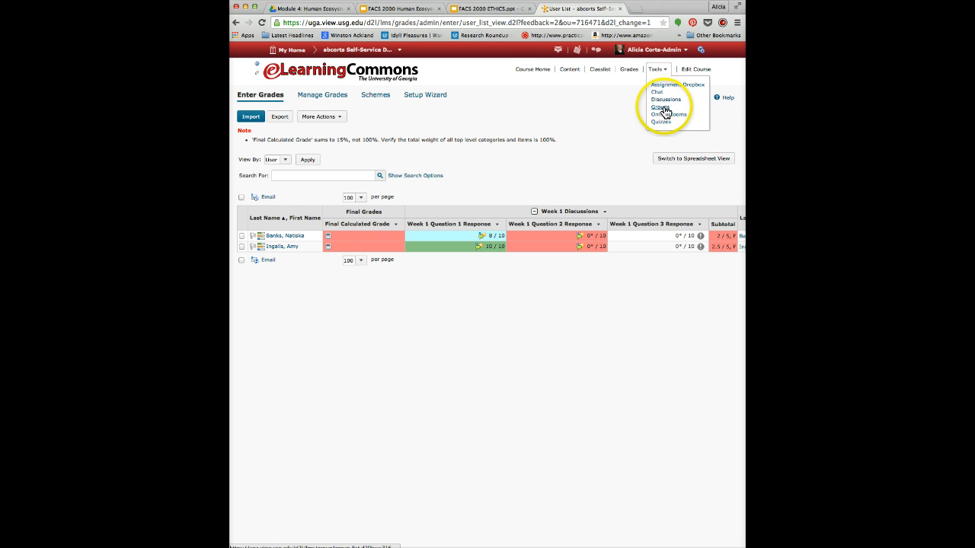
click(663, 99)
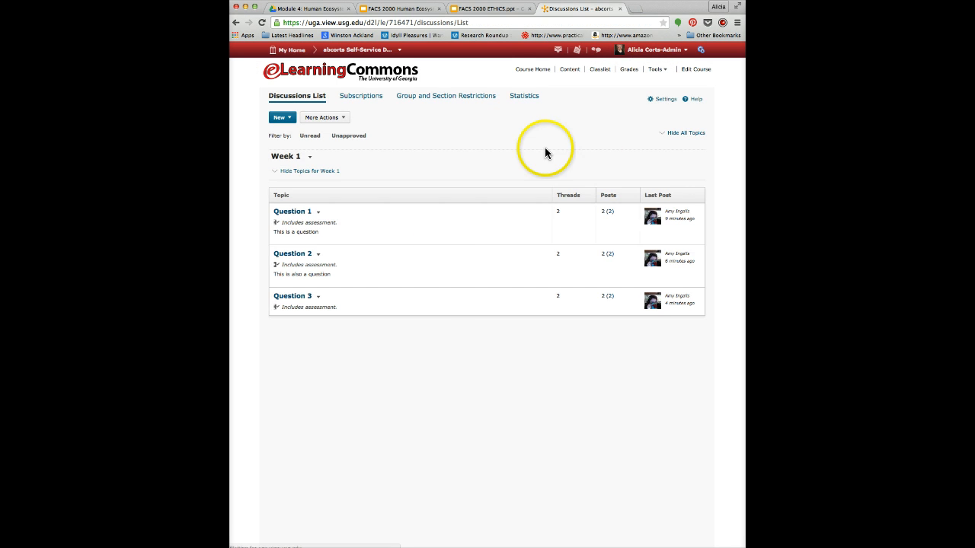
click(318, 255)
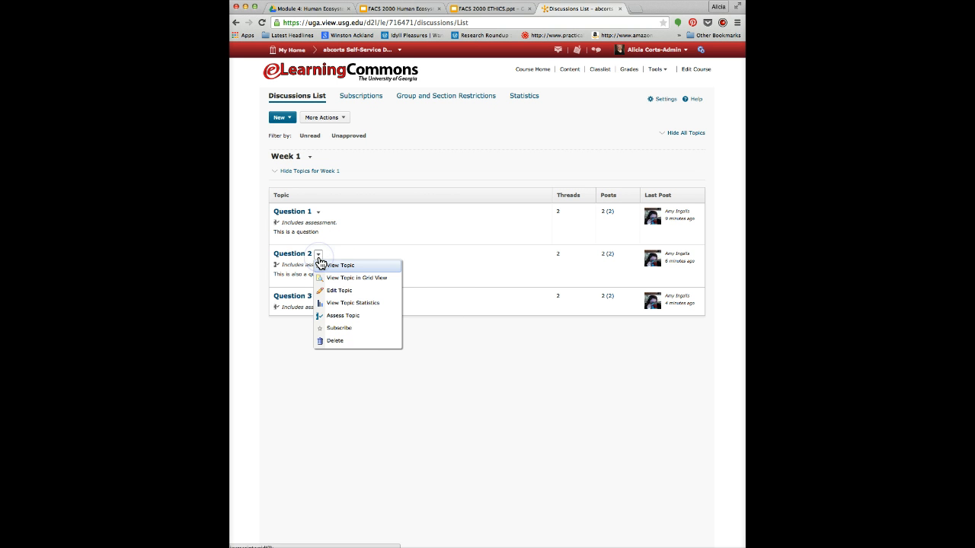
click(358, 317)
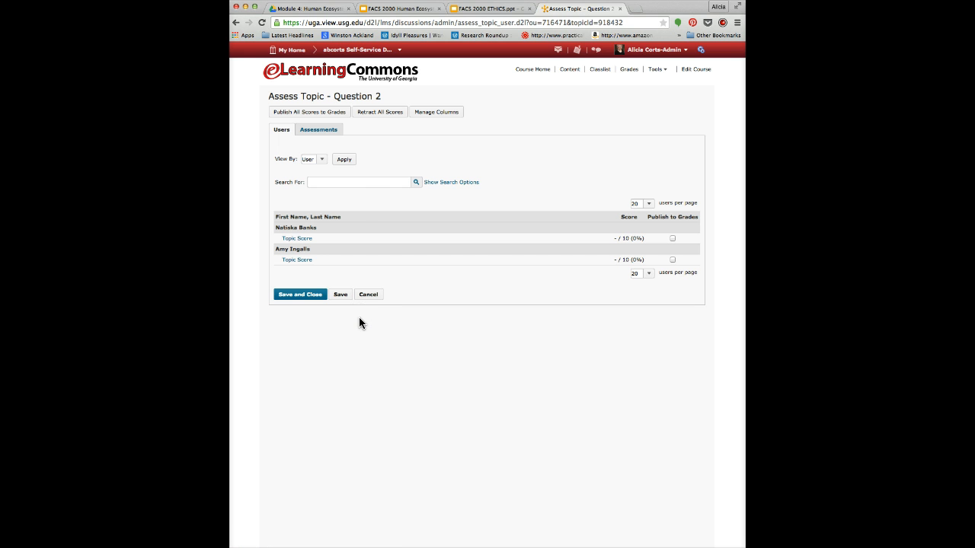
click(303, 239)
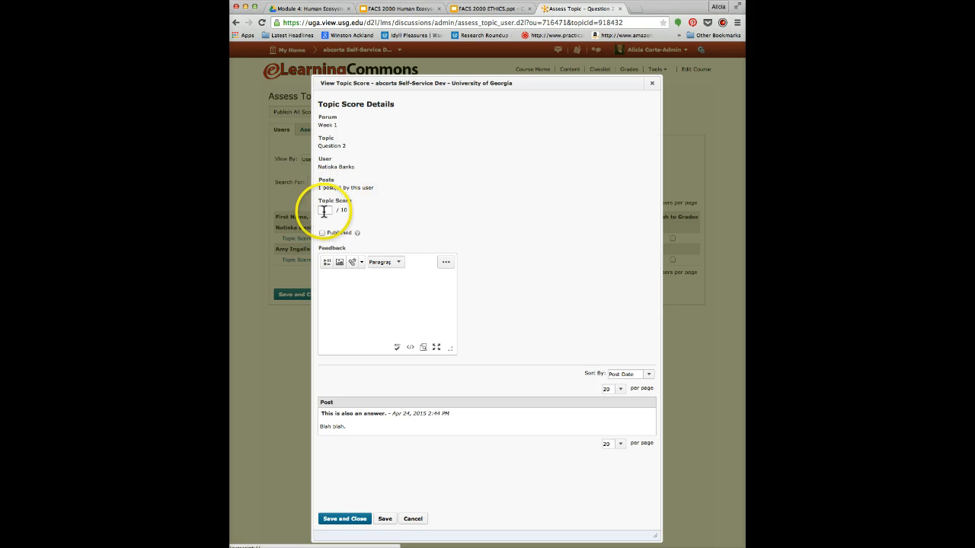
click(413, 518)
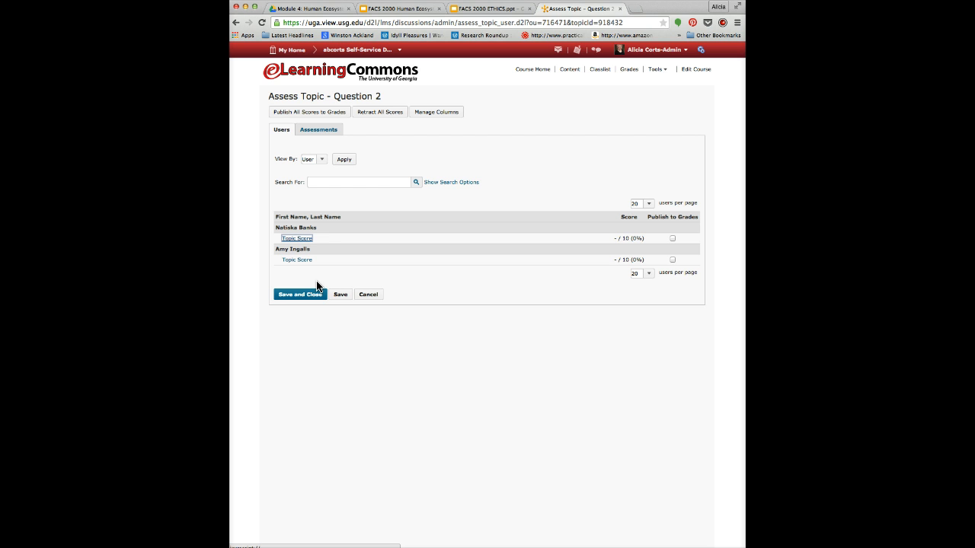
- Give the first listed student a published topic score of 9 for Question 2, overwriting the existing feedback
click(299, 238)
click(326, 210)
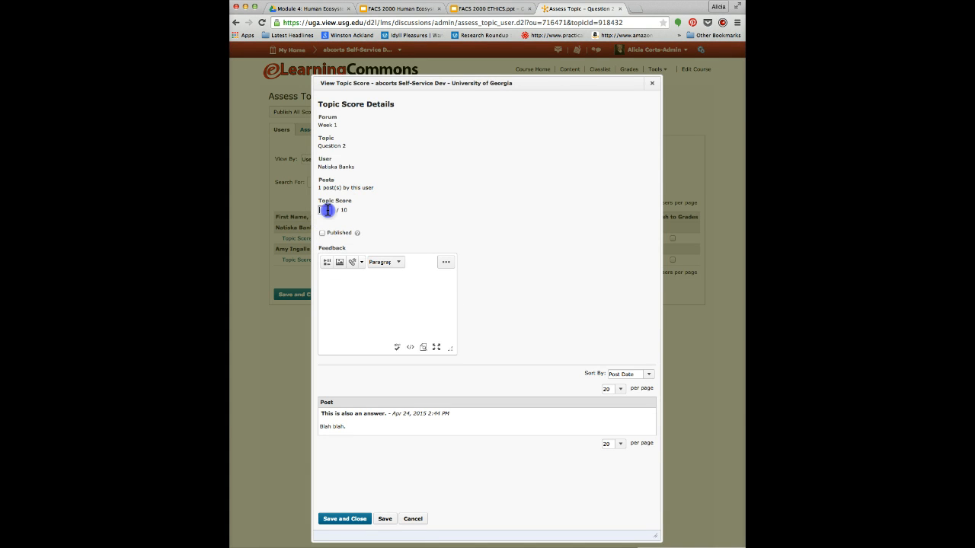
text(9)
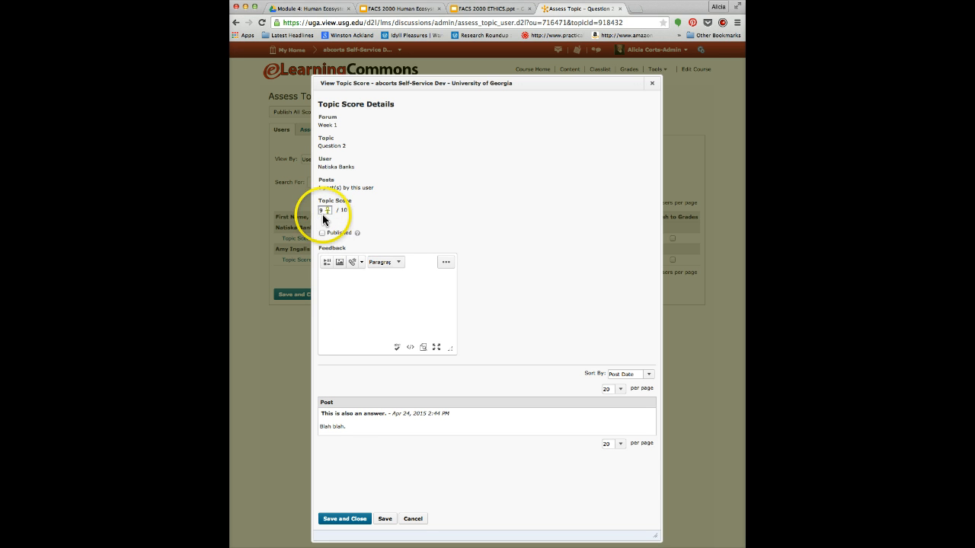
click(322, 234)
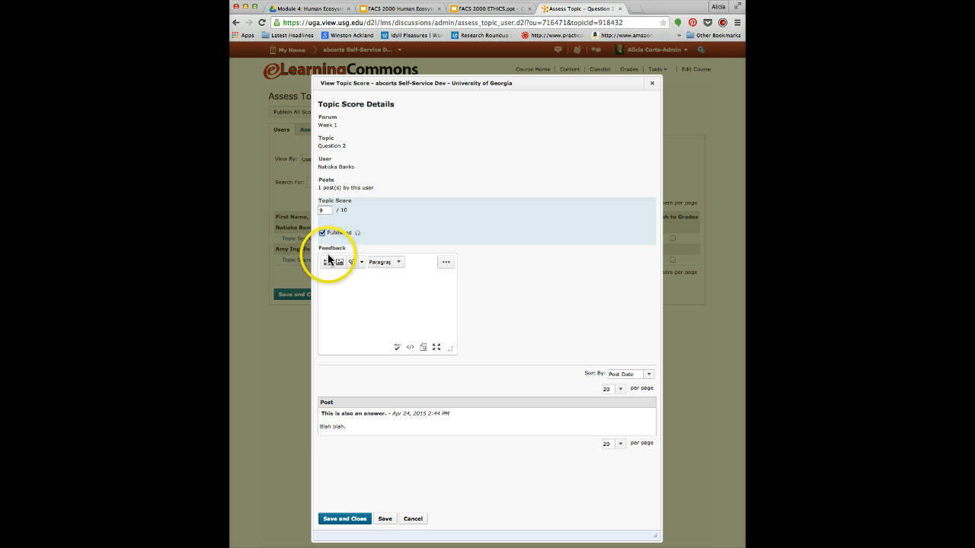
click(359, 520)
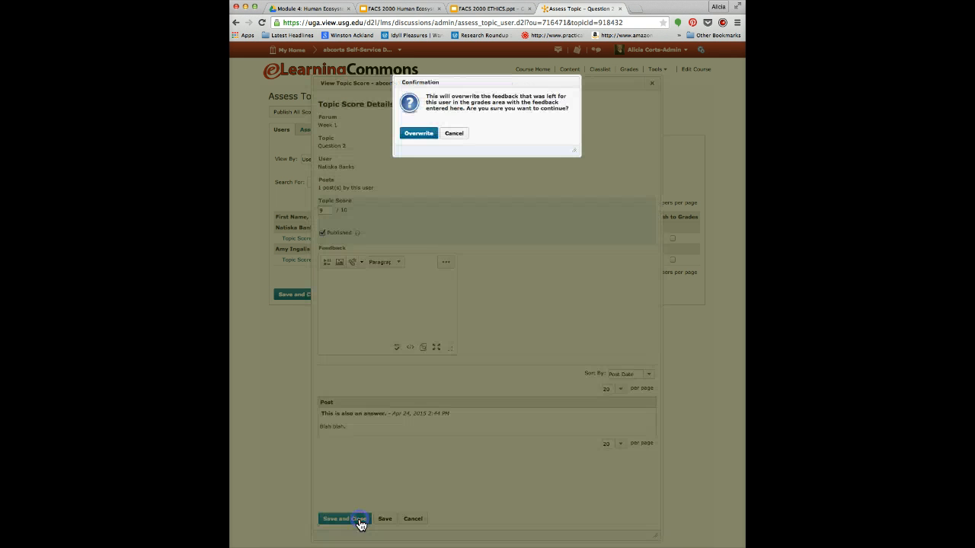
click(421, 133)
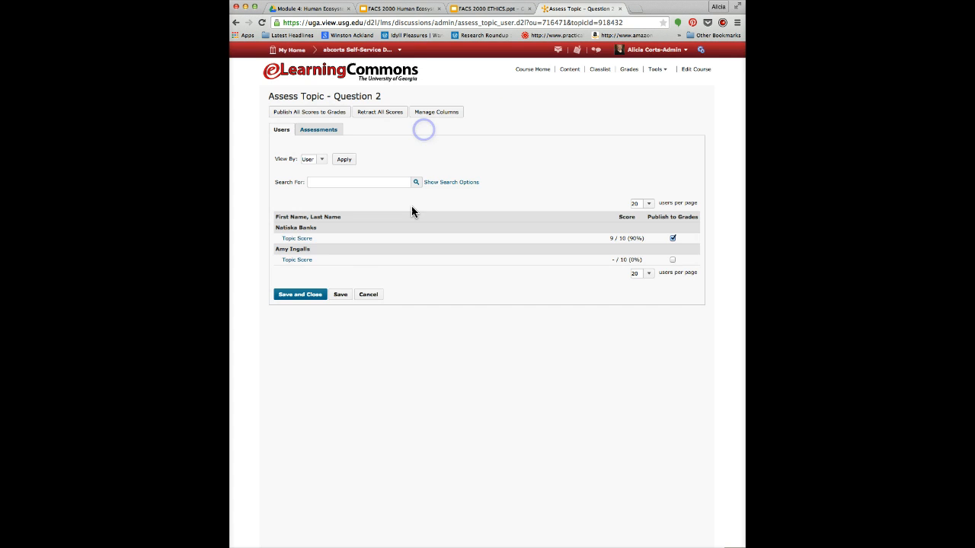
- Give the second listed student a published Question 2 topic score of 10, overwriting the existing feedback, and save and close the assessment
click(294, 260)
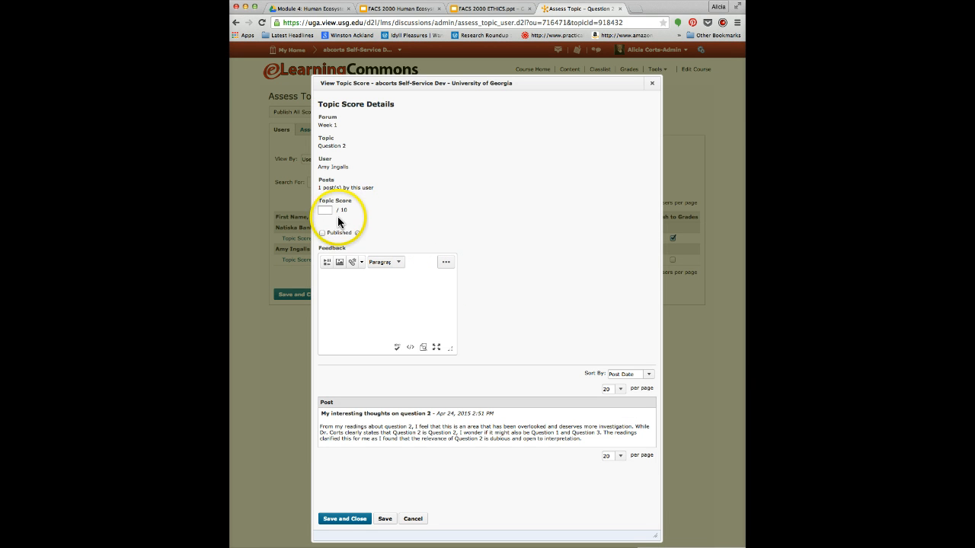
click(321, 211)
text(10)
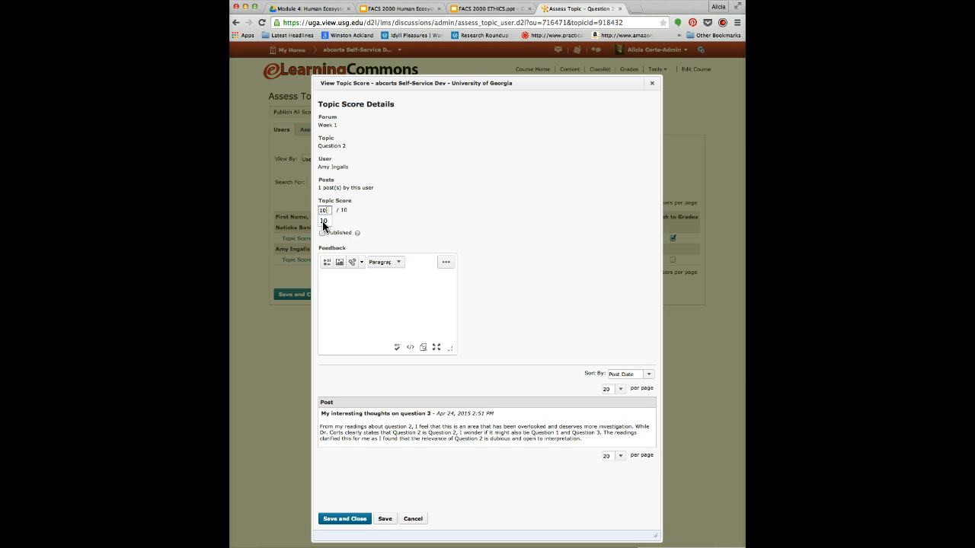
click(322, 221)
click(322, 233)
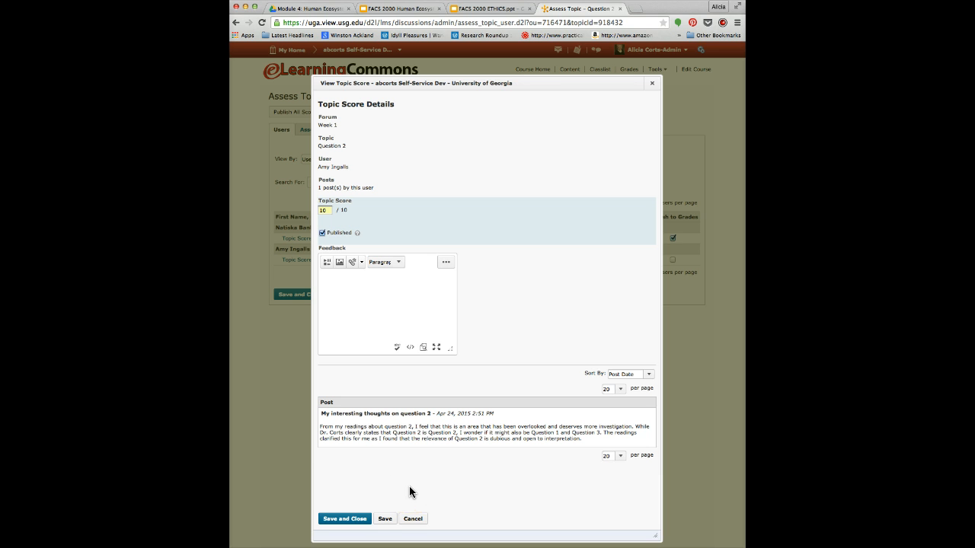
click(345, 519)
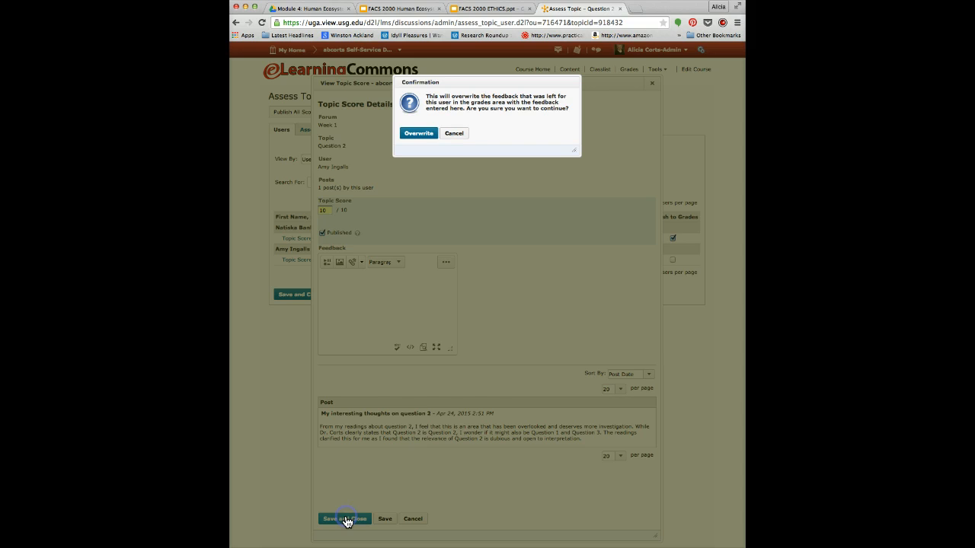
click(418, 133)
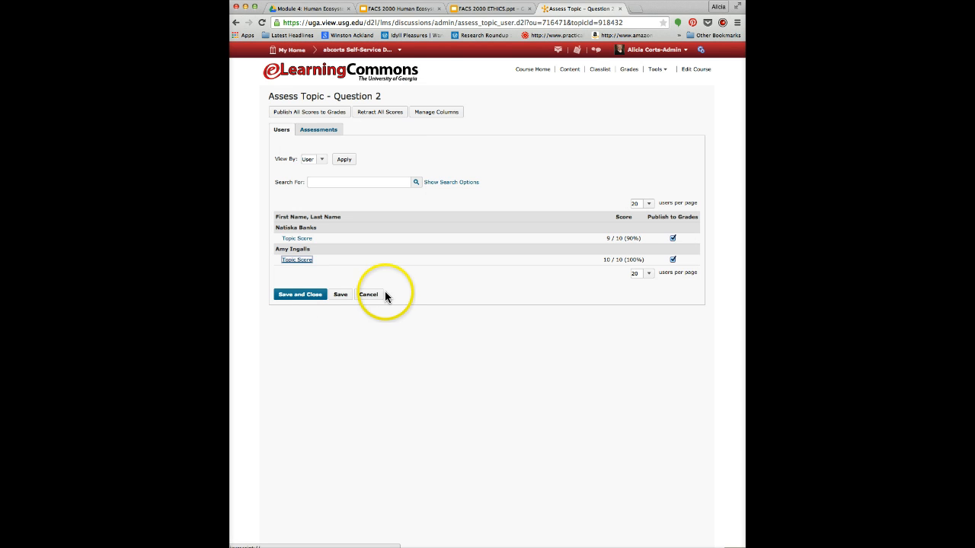
click(317, 295)
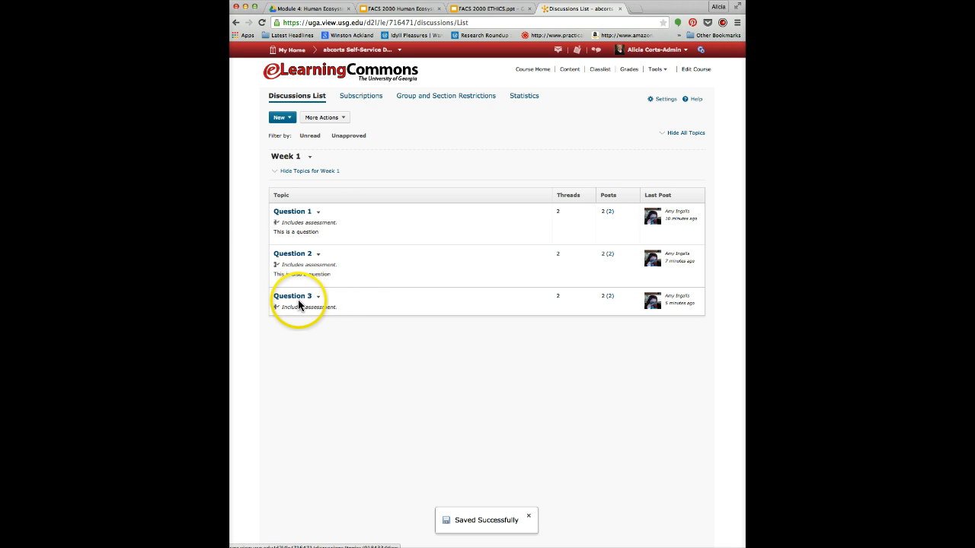
- Open the Question 3 discussion topic and start assessing it, with the students listed by assessment
click(298, 297)
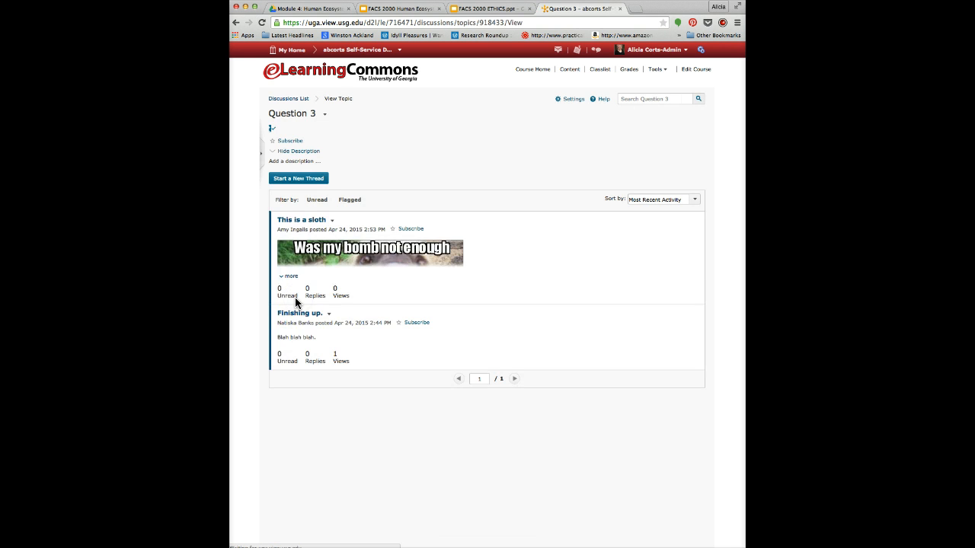
click(331, 220)
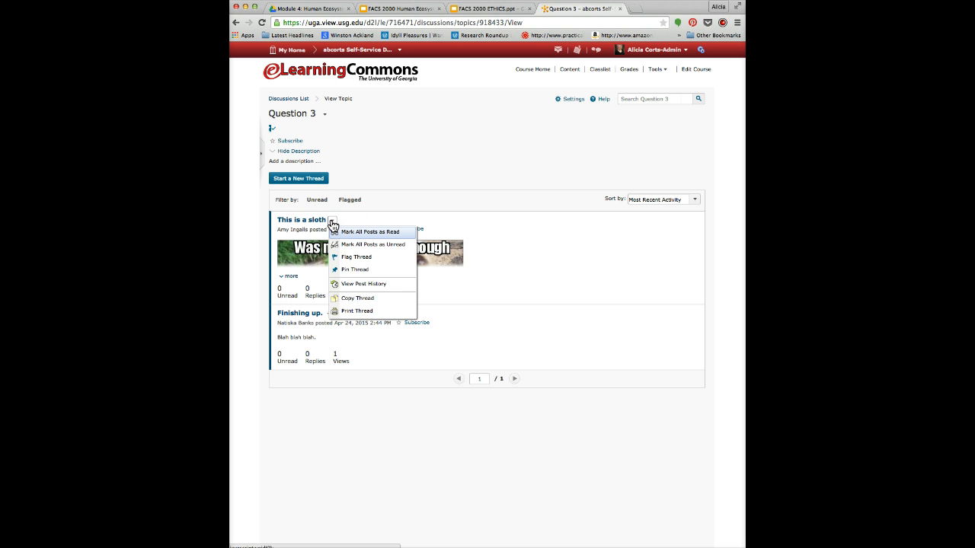
click(369, 216)
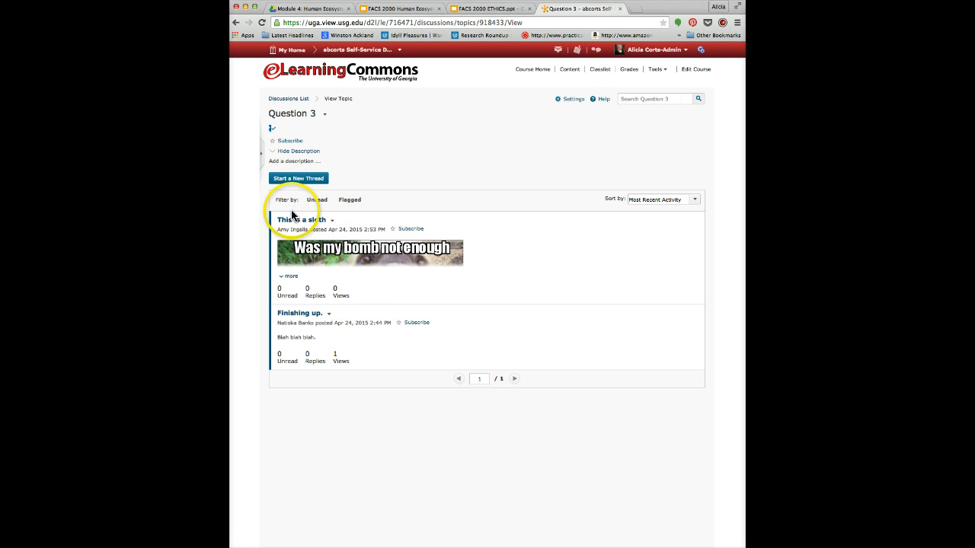
click(325, 114)
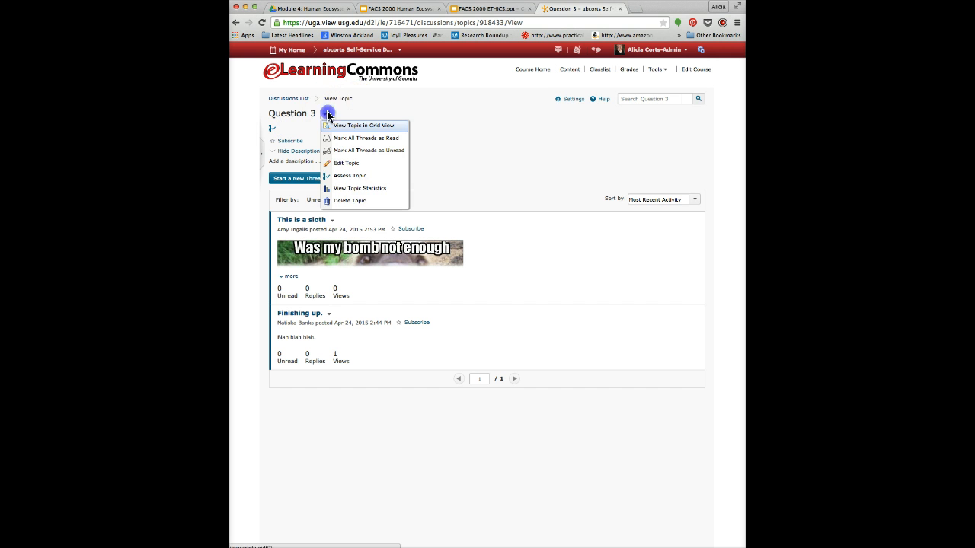
click(357, 177)
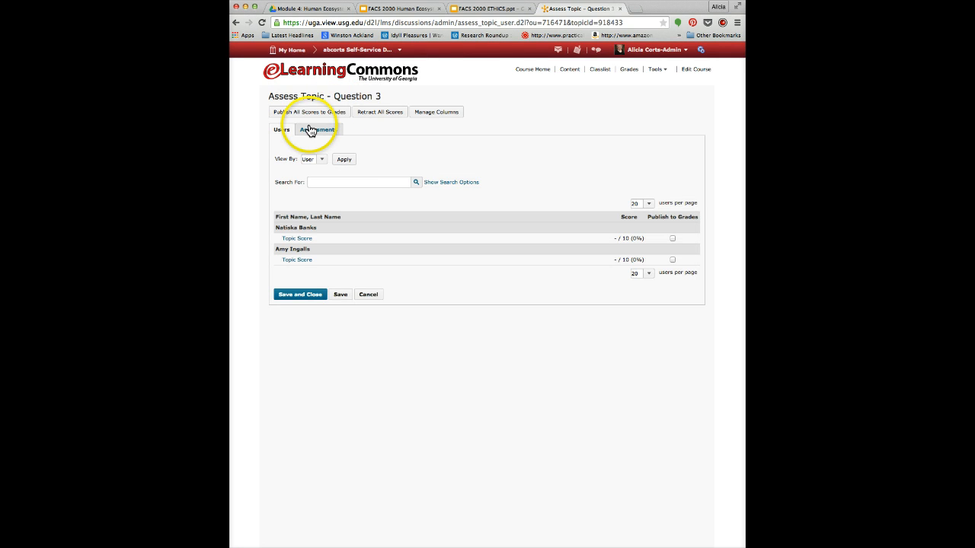
click(312, 131)
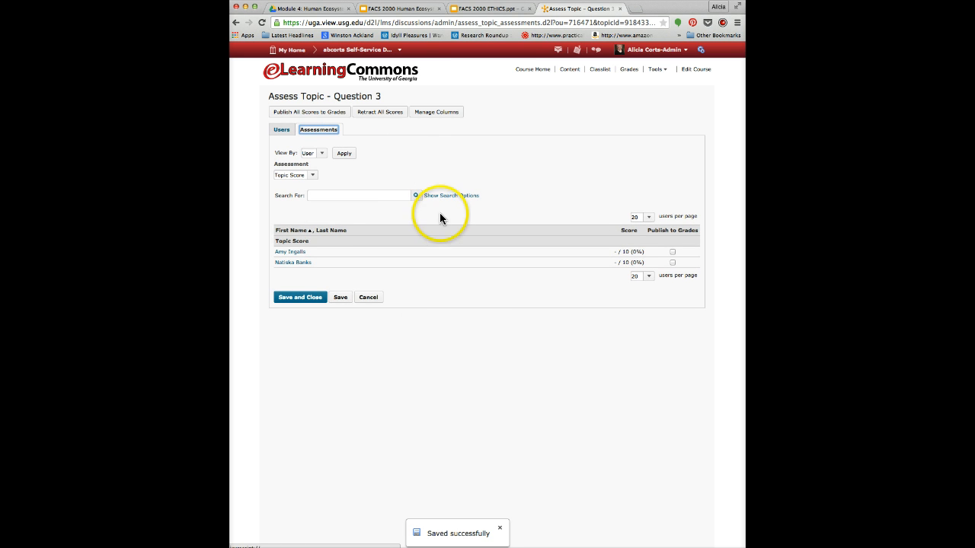
- Give the student who posted "This is a sloth" a published Question 3 topic score of 10, overwriting the existing feedback
click(289, 252)
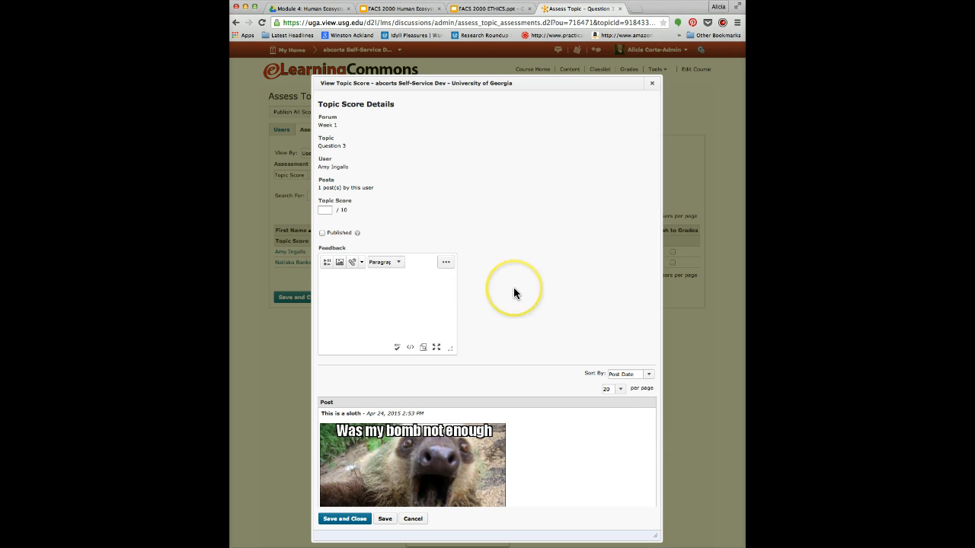
scroll(513, 290, down, 2)
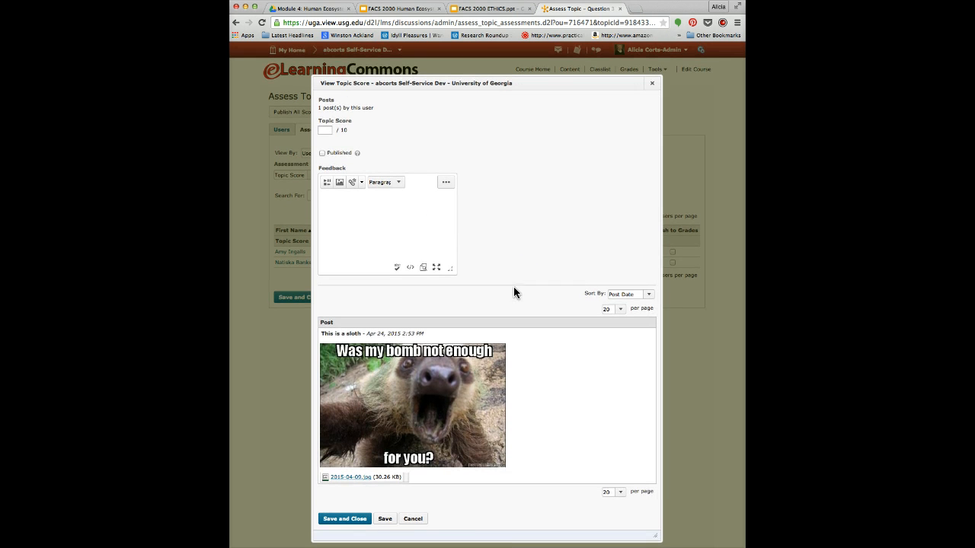
click(323, 130)
text(10)
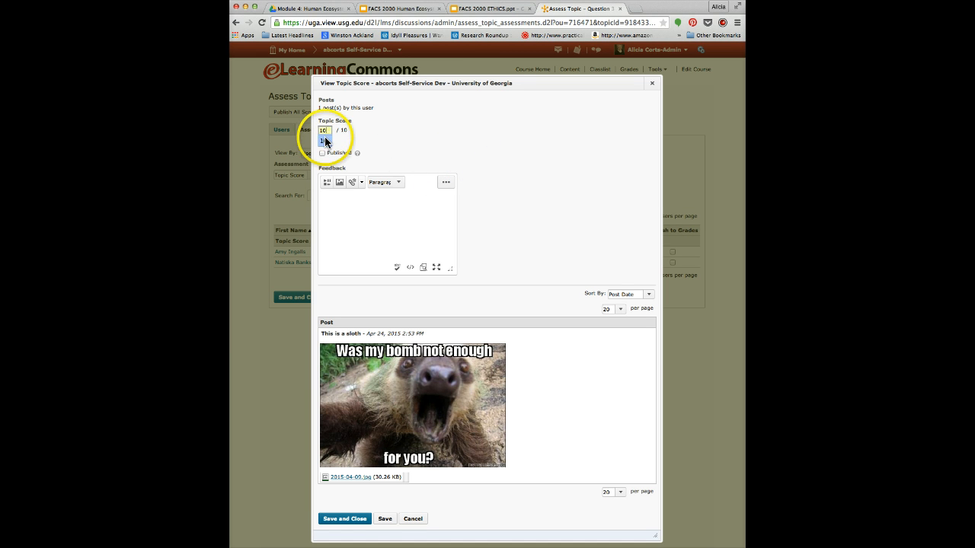
click(322, 141)
click(322, 152)
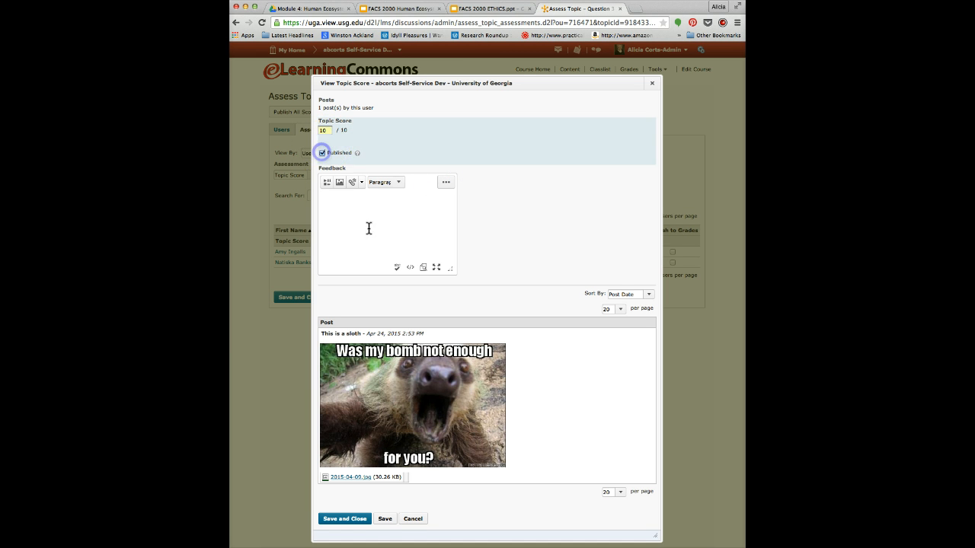
click(354, 519)
click(409, 134)
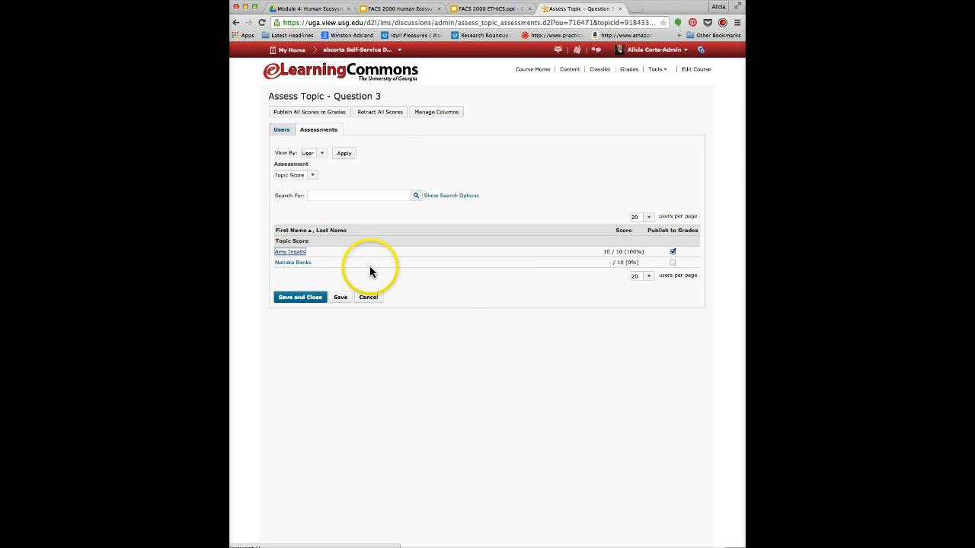
- Give the other student a published Question 3 topic score of 5, overwriting the existing feedback, and save and close the assessment
click(292, 264)
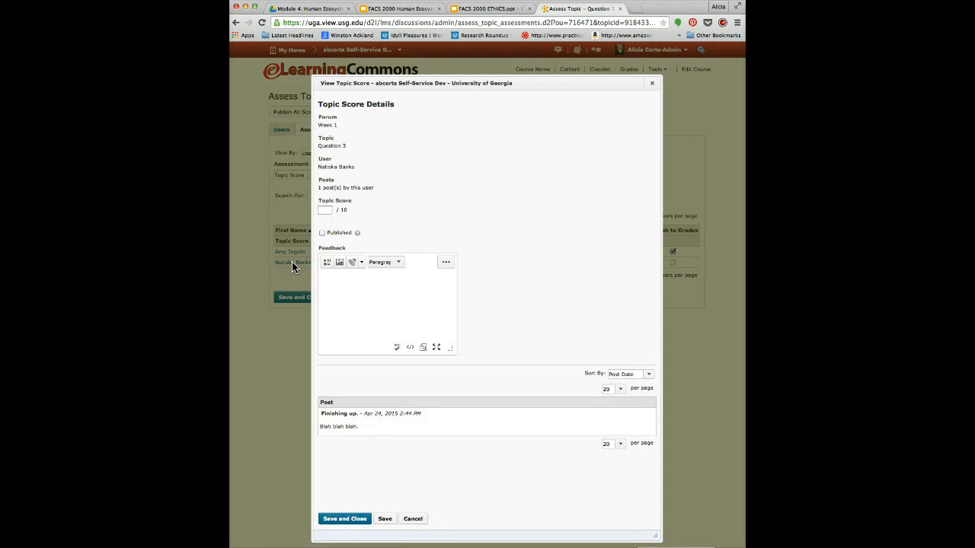
click(328, 209)
text(5)
click(322, 233)
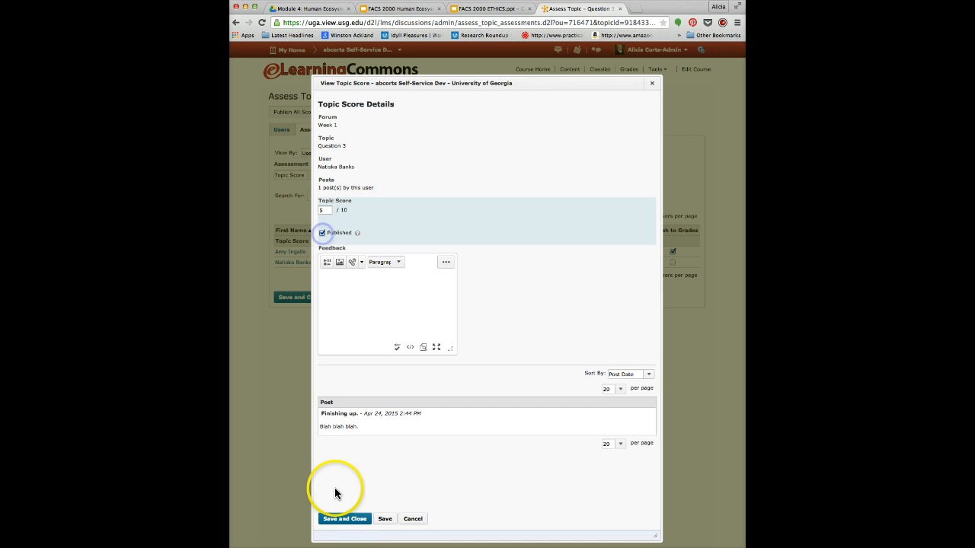
click(340, 521)
click(417, 134)
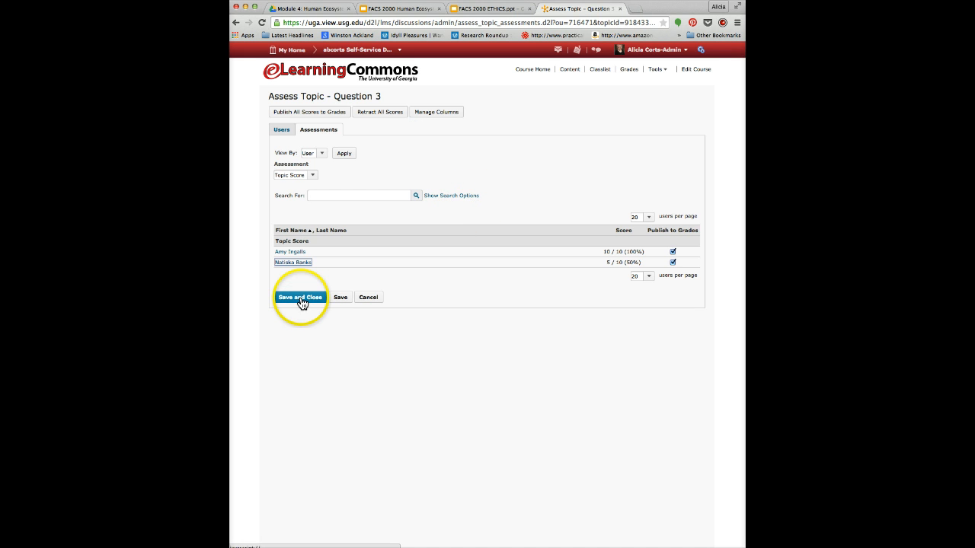
click(302, 298)
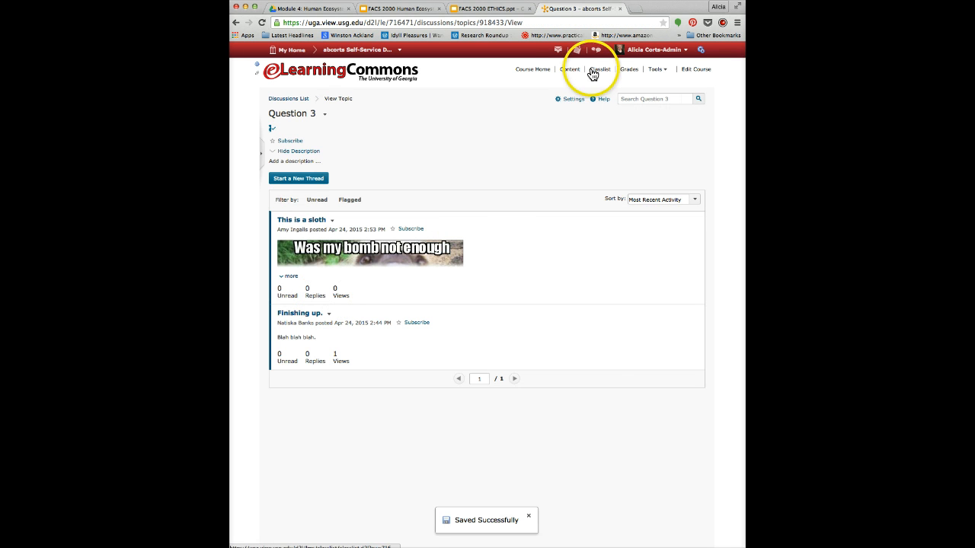
- Review the Week 1 Discussions question scores and category subtotals for both students in the grade book's grade entry view
click(629, 69)
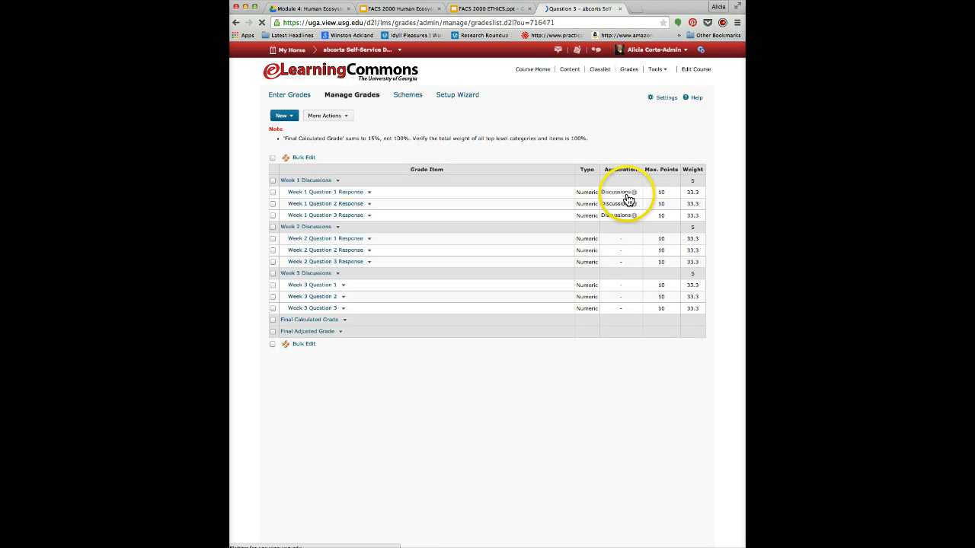
click(290, 94)
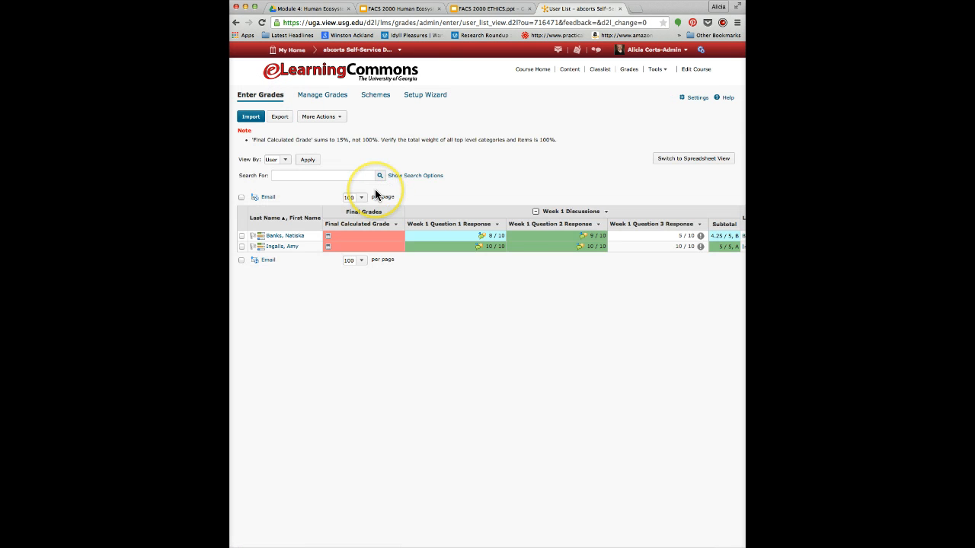
scroll(374, 189, right, 5)
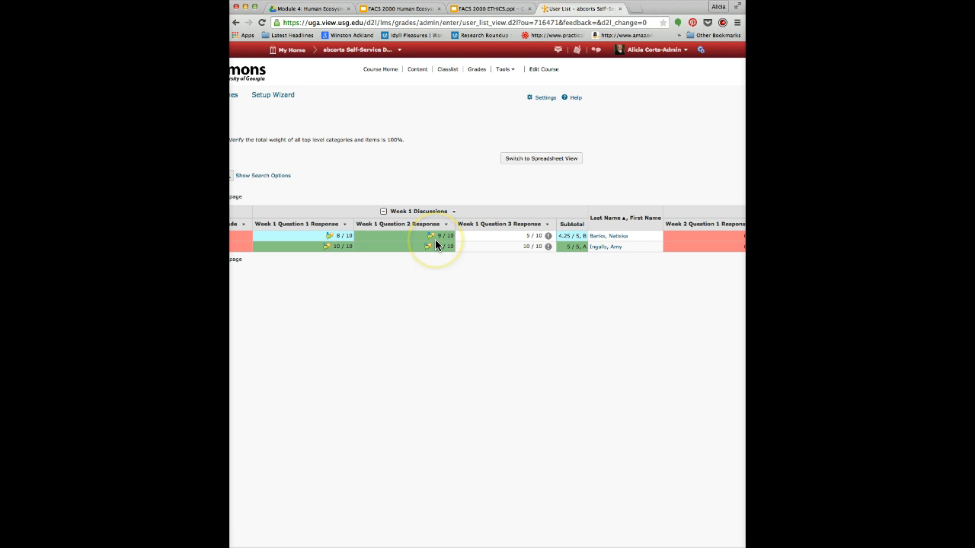
scroll(435, 239, right, 4)
click(468, 235)
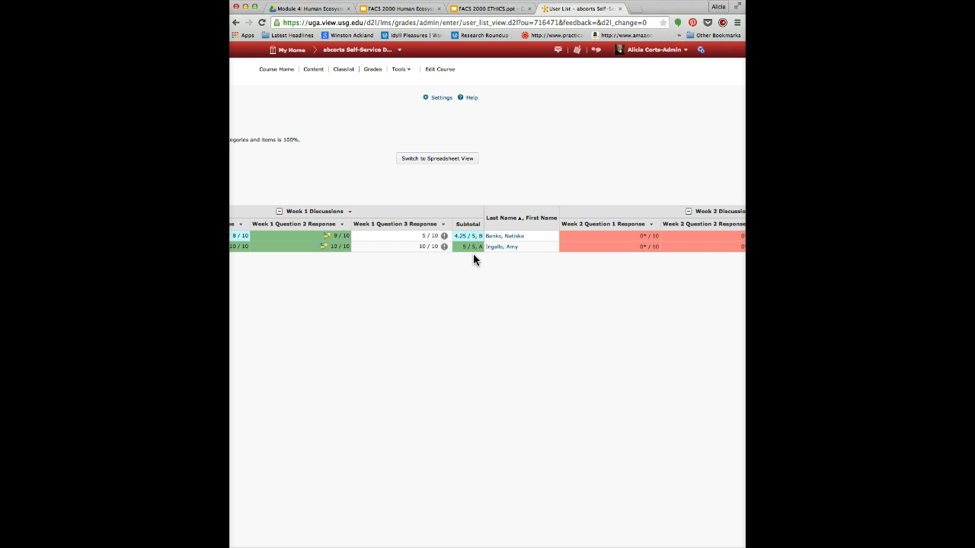
scroll(473, 254, left, 5)
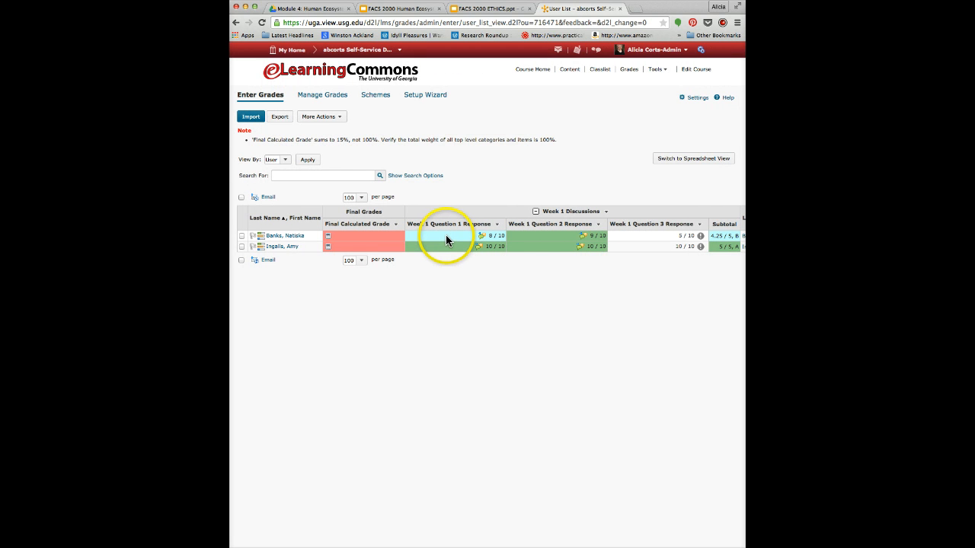
- Create a grade category named "Discussion responses" with a weight of 10, distributed evenly across all items
click(310, 96)
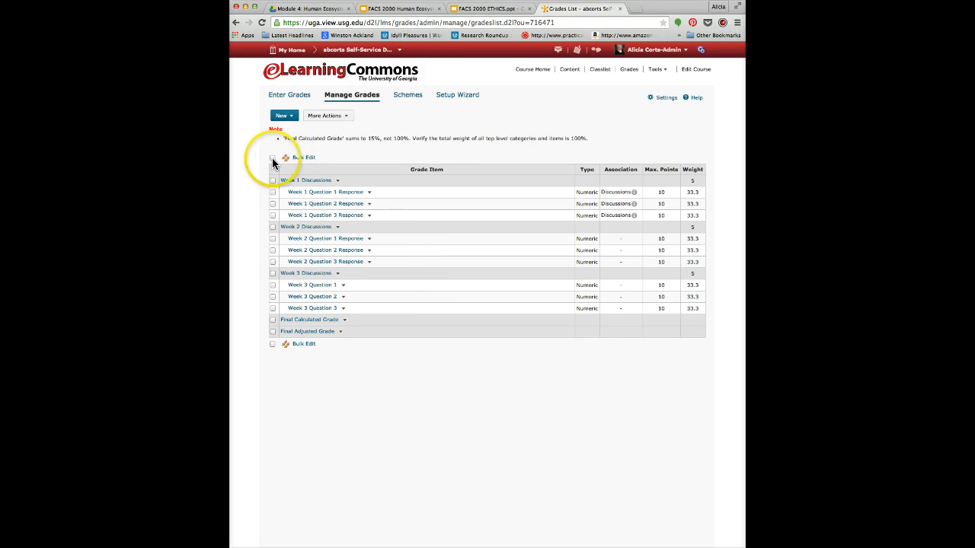
click(282, 115)
click(296, 137)
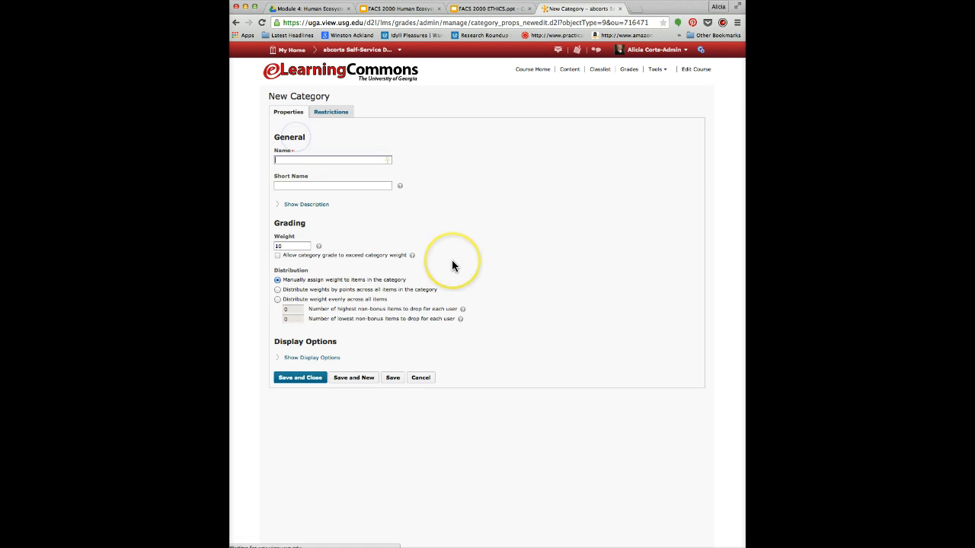
text(Discu)
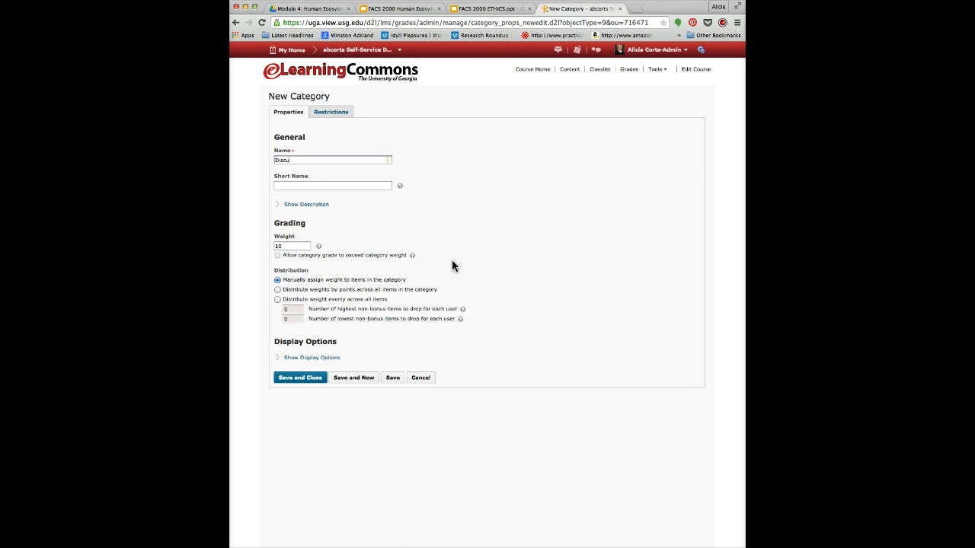
text(ssion responses)
click(277, 299)
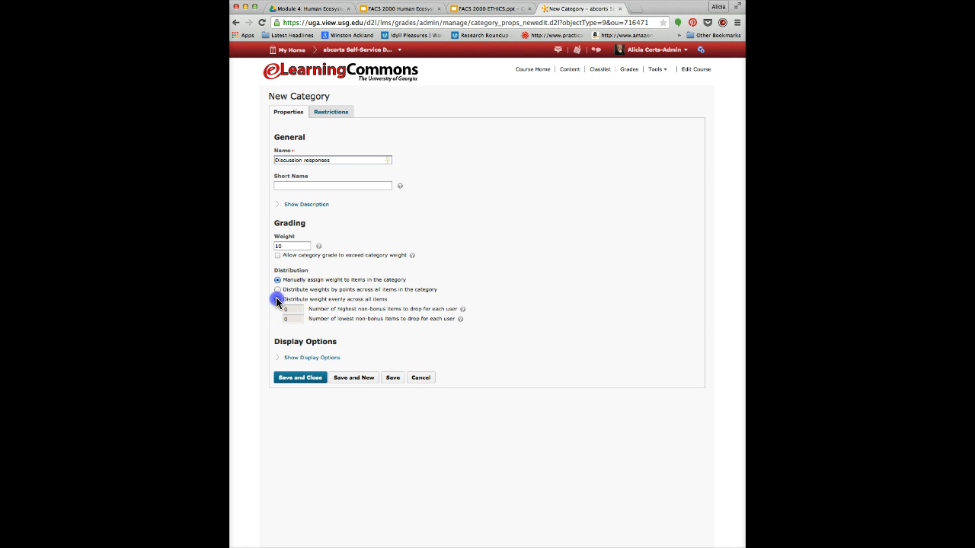
click(299, 377)
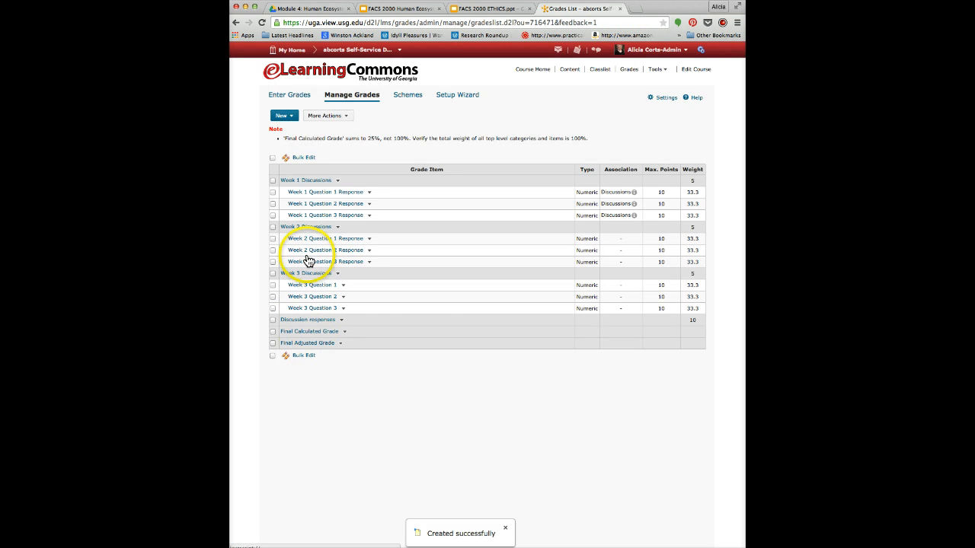
- Start a new numeric grade item named "Week 1 Discussion Responses" and assign it to the Discussion responses category
click(282, 116)
click(287, 127)
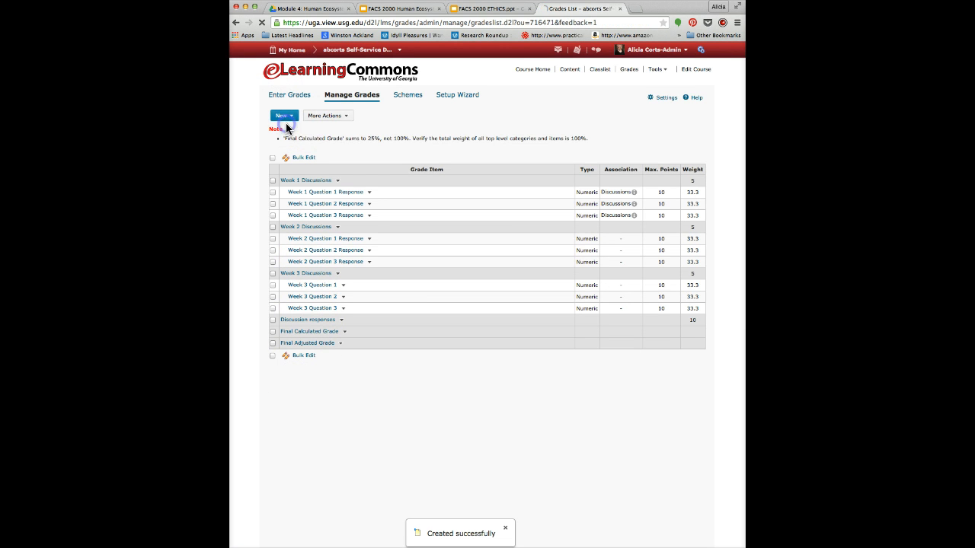
click(291, 143)
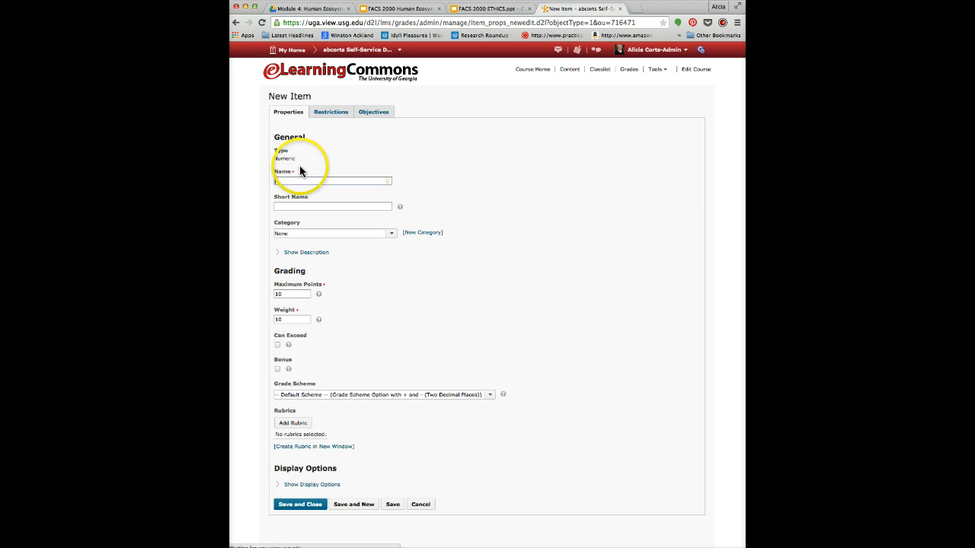
click(305, 180)
text(Week 1 D)
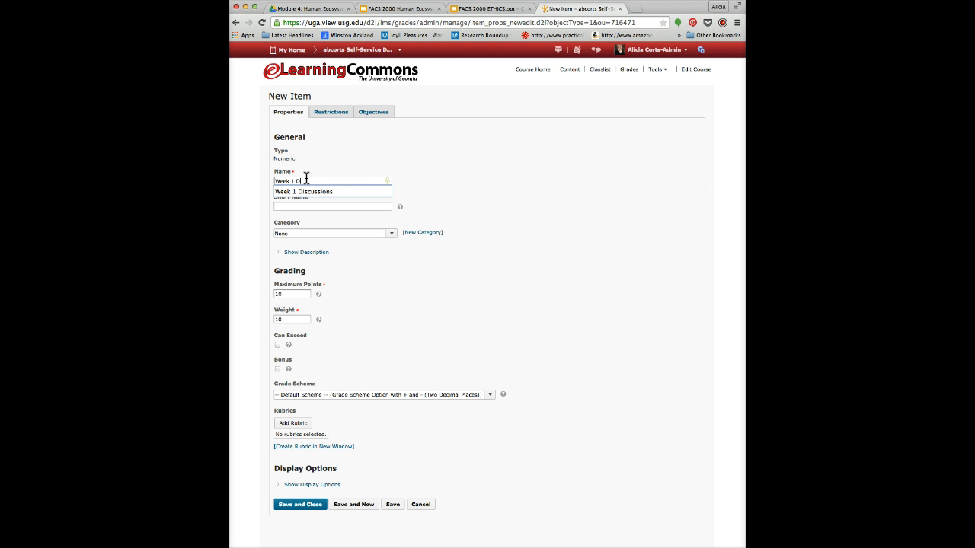
text(iscussion Re)
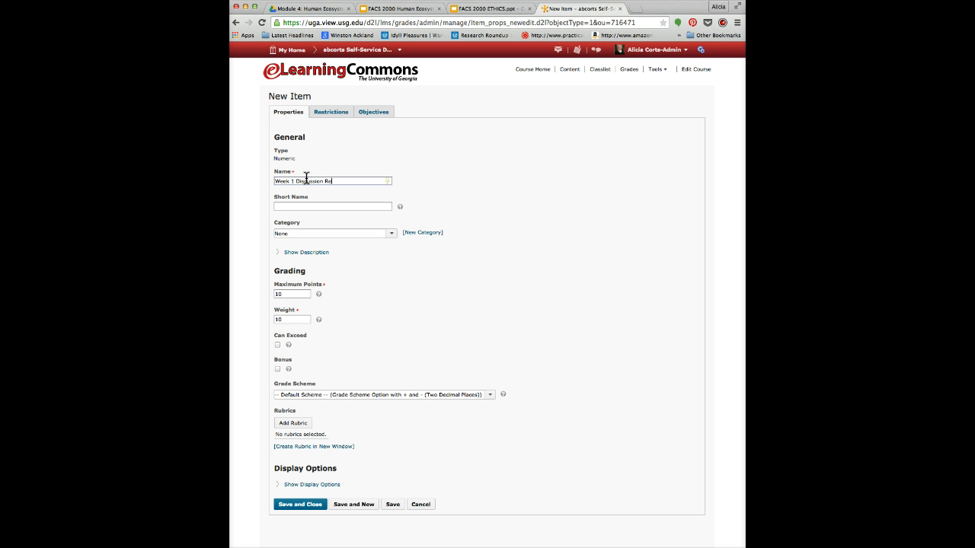
text(sponses)
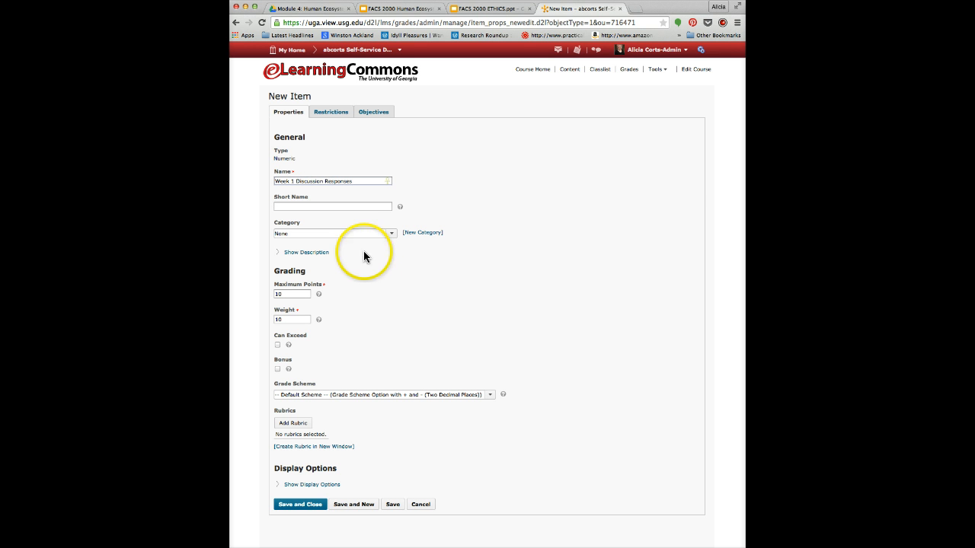
click(355, 233)
click(359, 263)
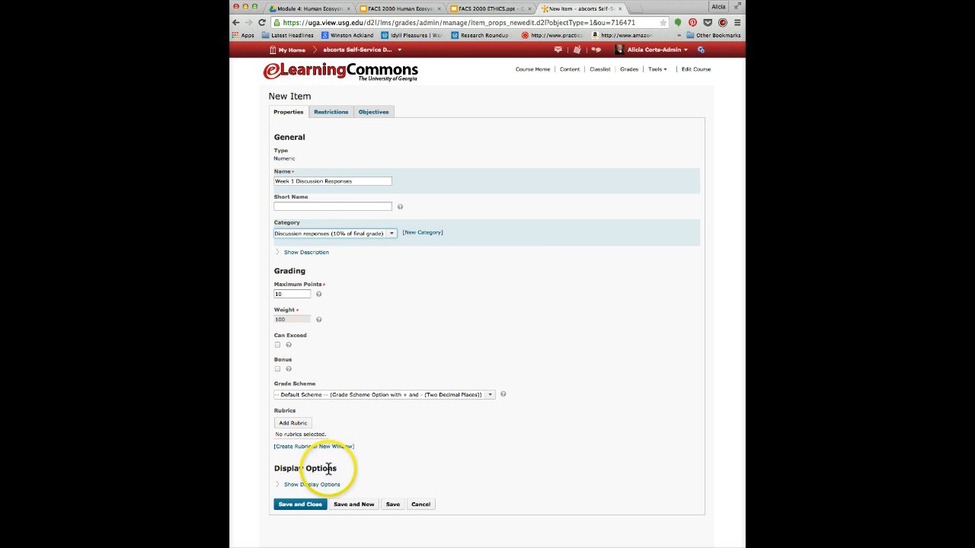
- Set the new grade item's maximum points to 5, then save and close it
click(283, 293)
drag(284, 293, 261, 295)
text(5)
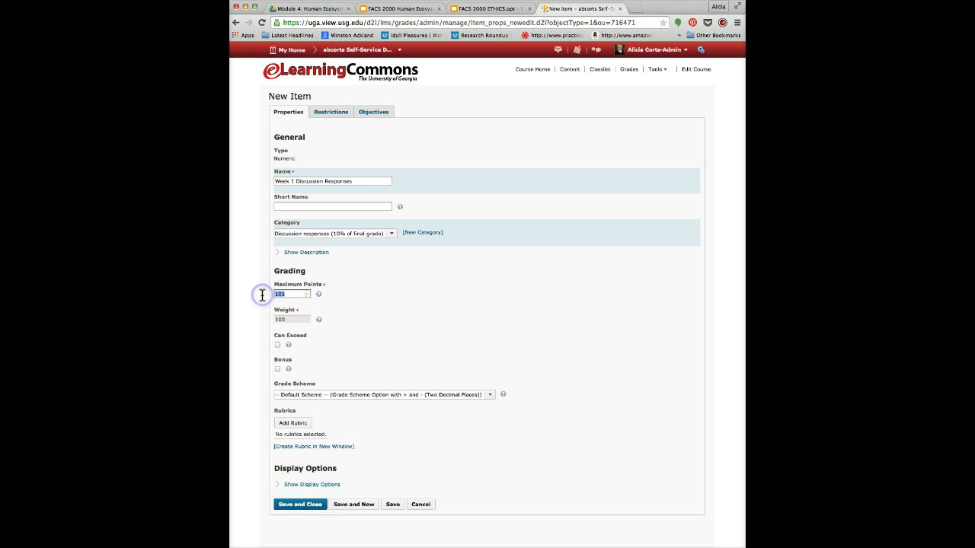
text(5)
click(298, 506)
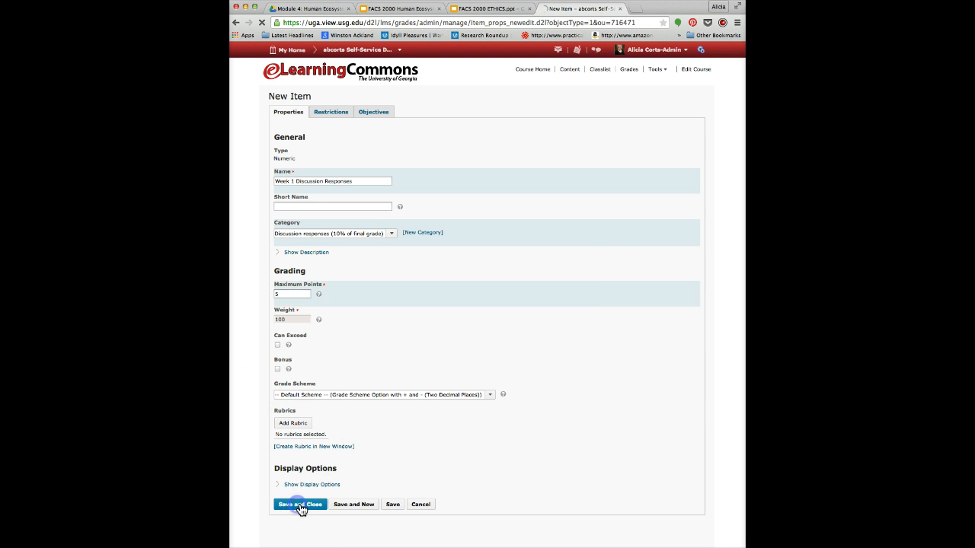